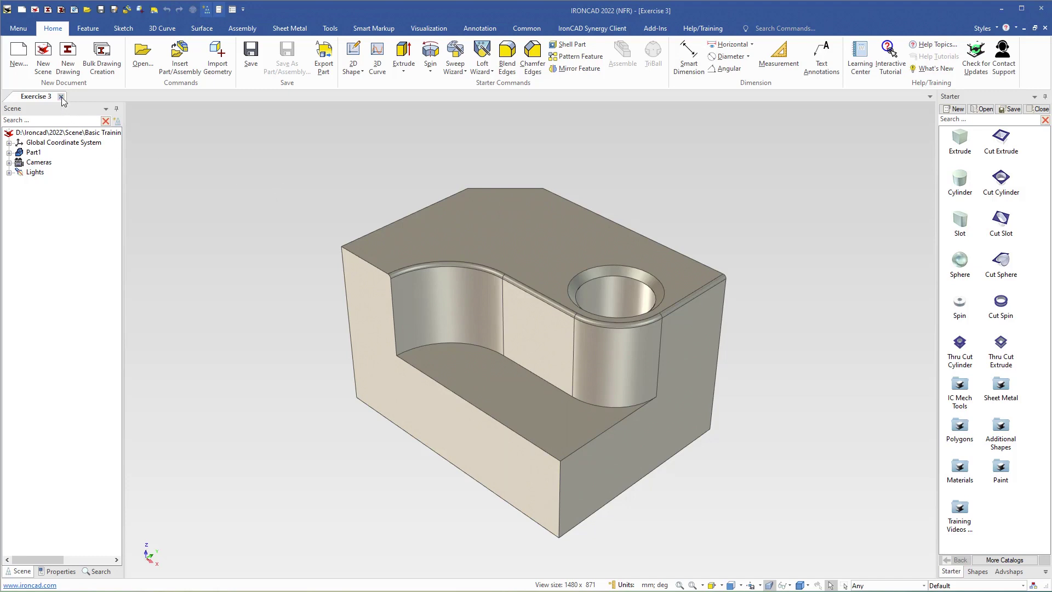
# Step: Close the Exercise 3 model and create a new empty 3D scene, Scene2
pyautogui.click(61, 97)
pyautogui.click(477, 224)
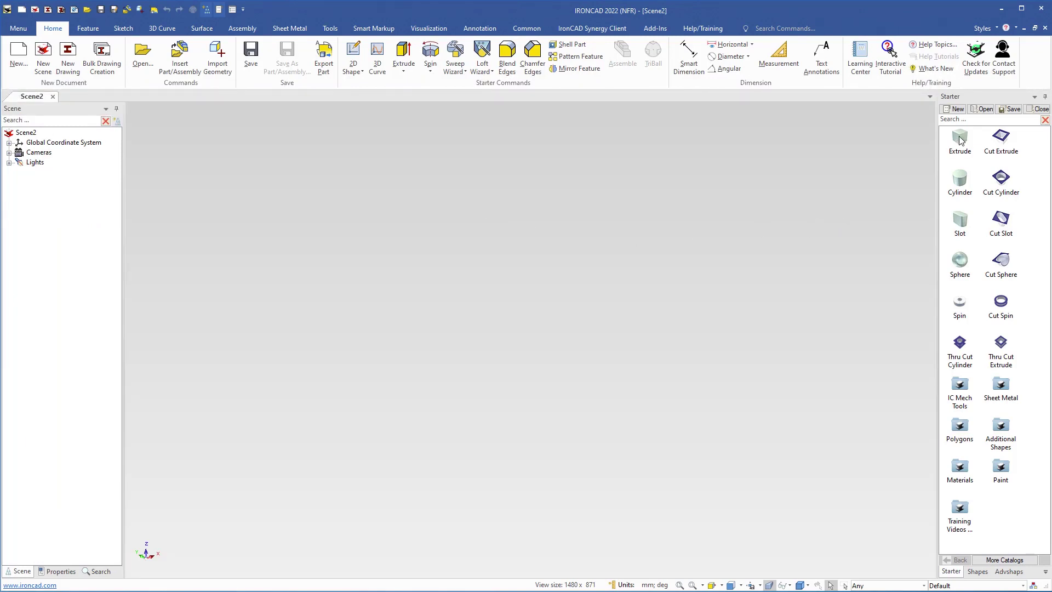
# Step: Drop an Extrude block into Scene2, zoom in, and select it to show its 50 mm size dimensions
pyautogui.moveTo(959, 140); pyautogui.dragTo(539, 338)
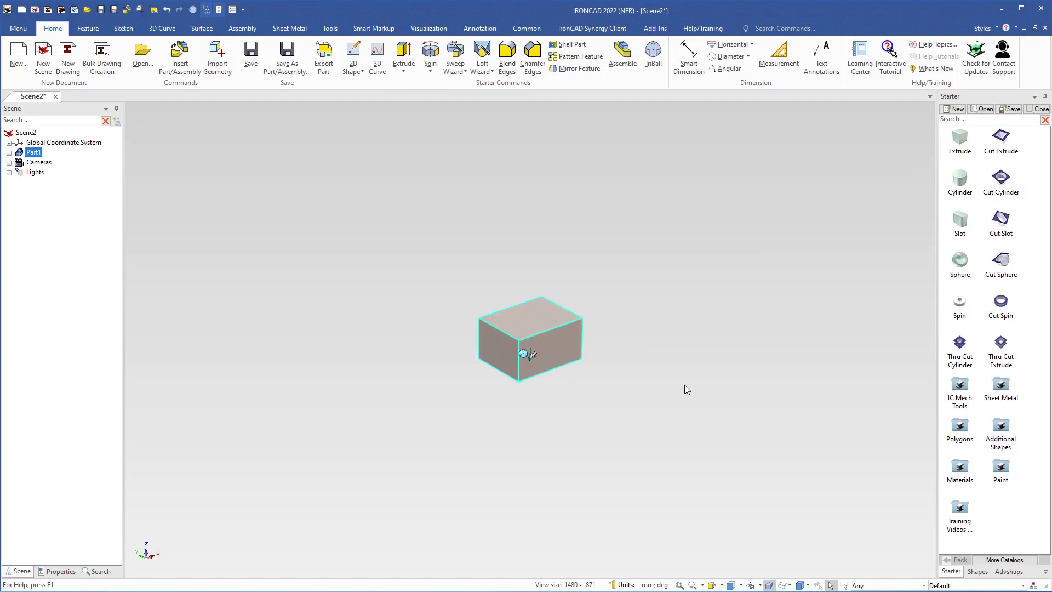
pyautogui.click(740, 585)
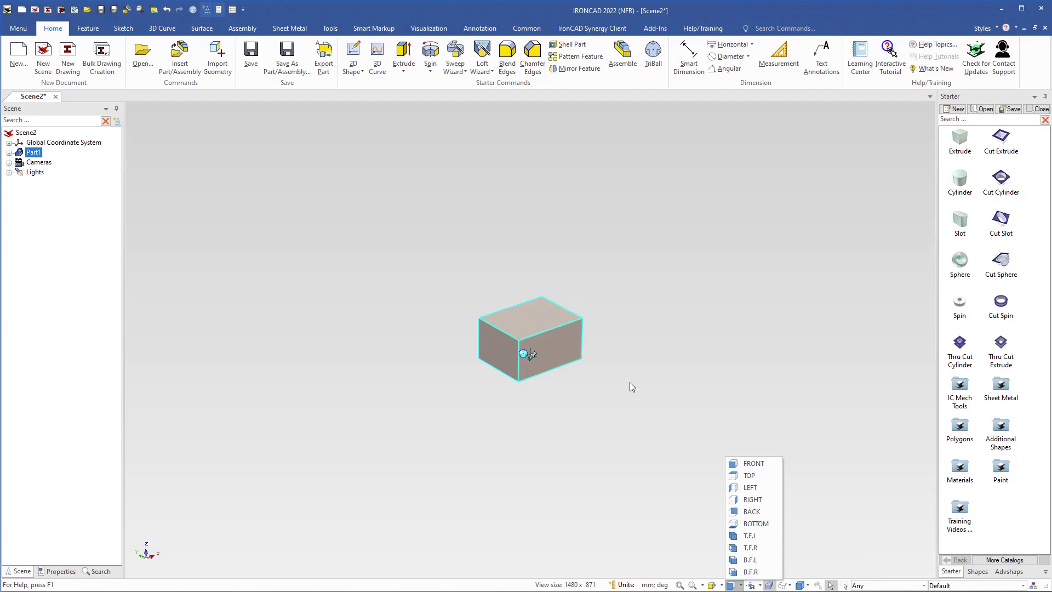
pyautogui.click(607, 334)
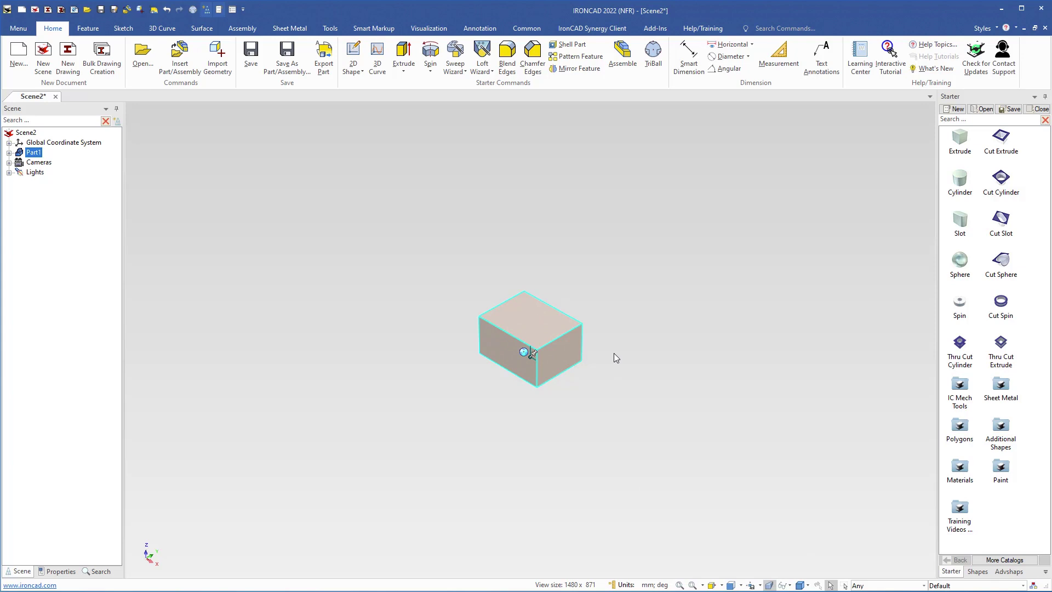
pyautogui.scroll(5, 613, 353)
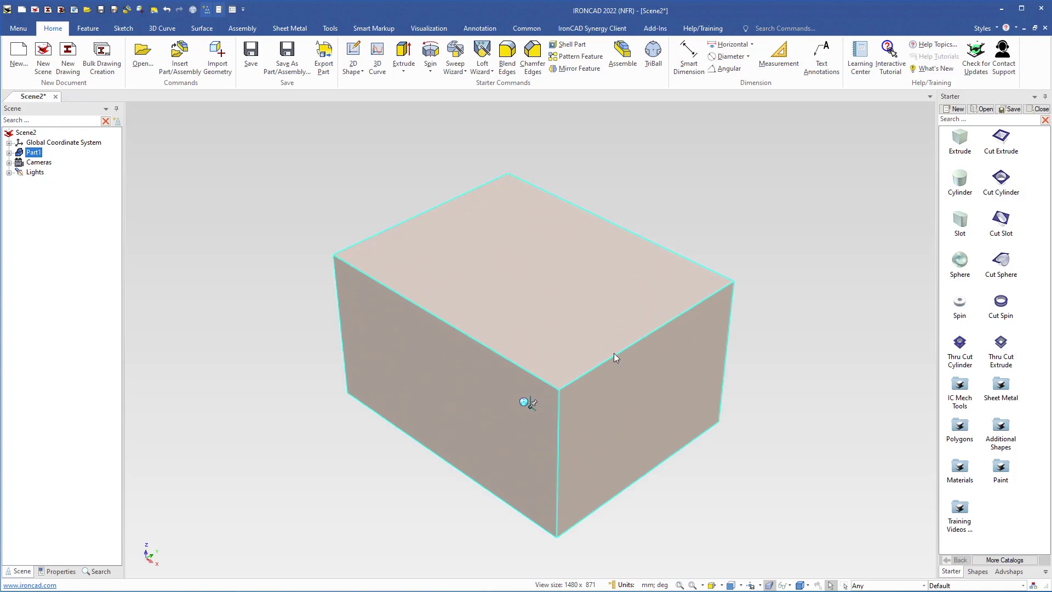
pyautogui.click(575, 342)
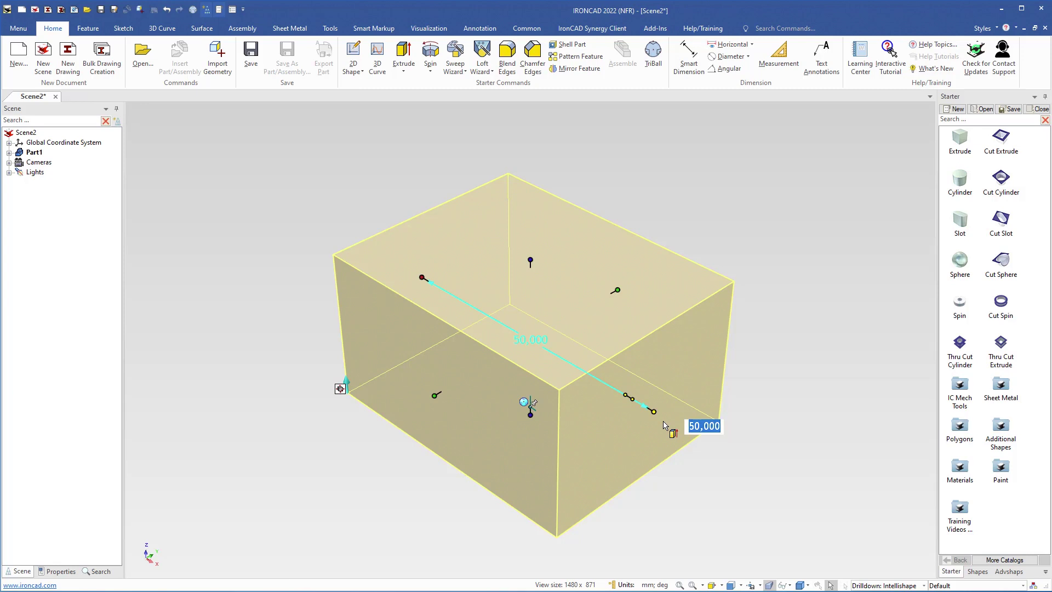
# Step: Resize the block to 80 × 60 × 50 mm and deselect it
pyautogui.write('80')
pyautogui.press('Tab')
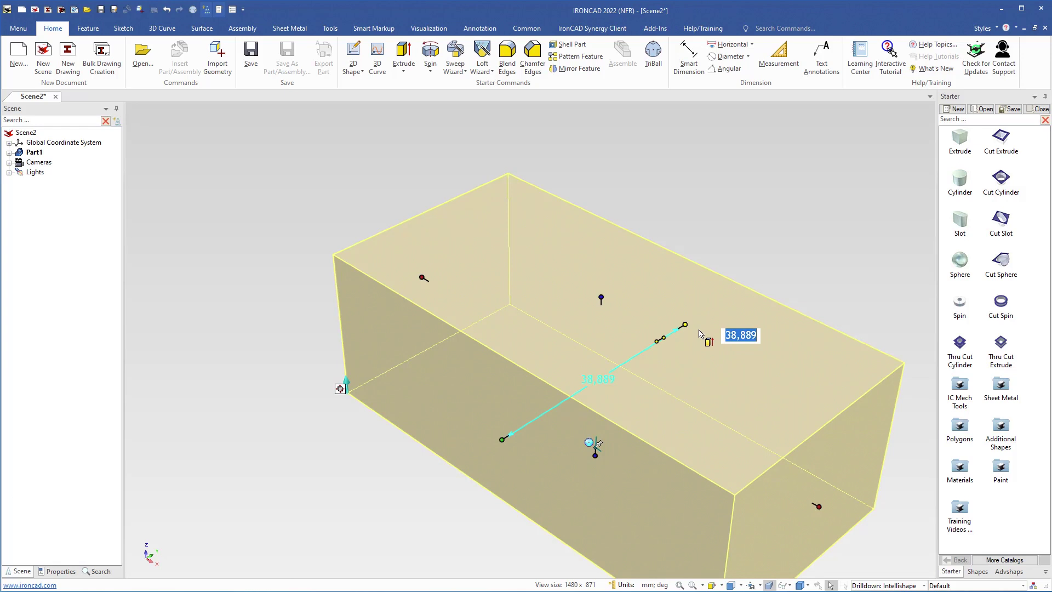
pyautogui.write('60')
pyautogui.press('Tab')
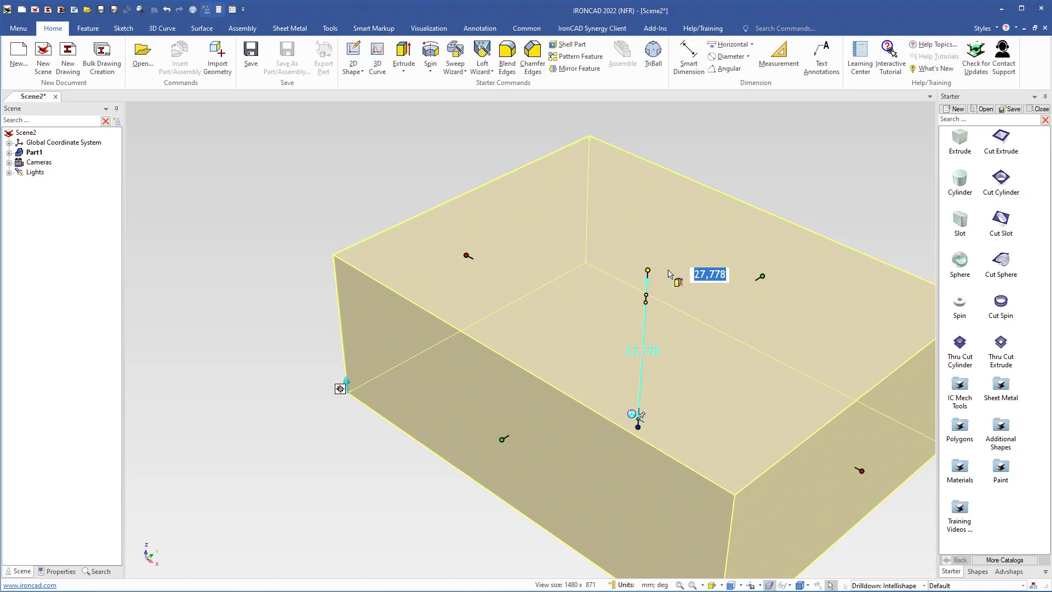
pyautogui.write('50')
pyautogui.press('Tab')
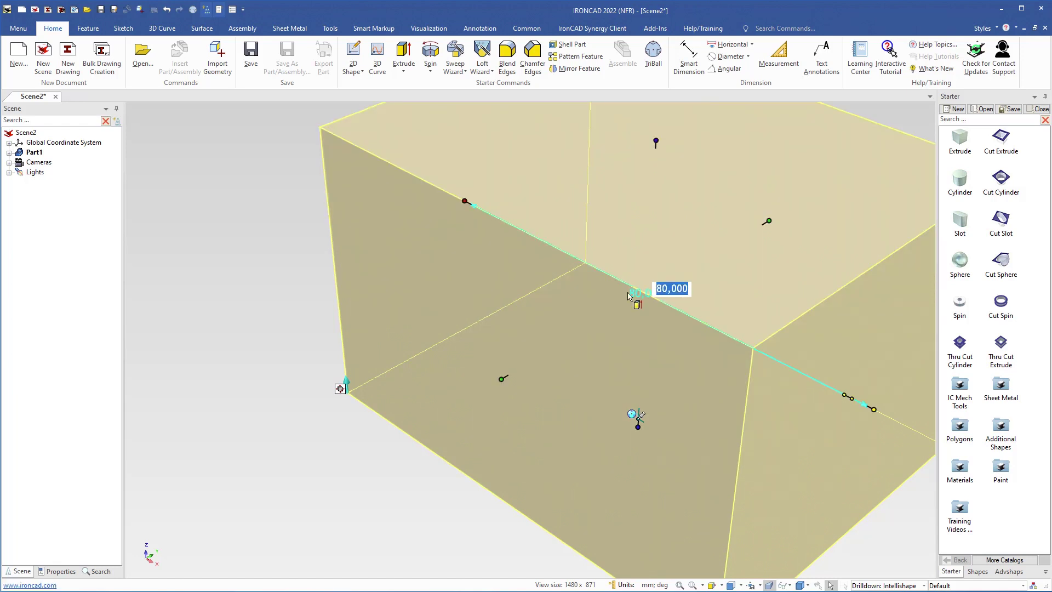
pyautogui.scroll(-5, 634, 296)
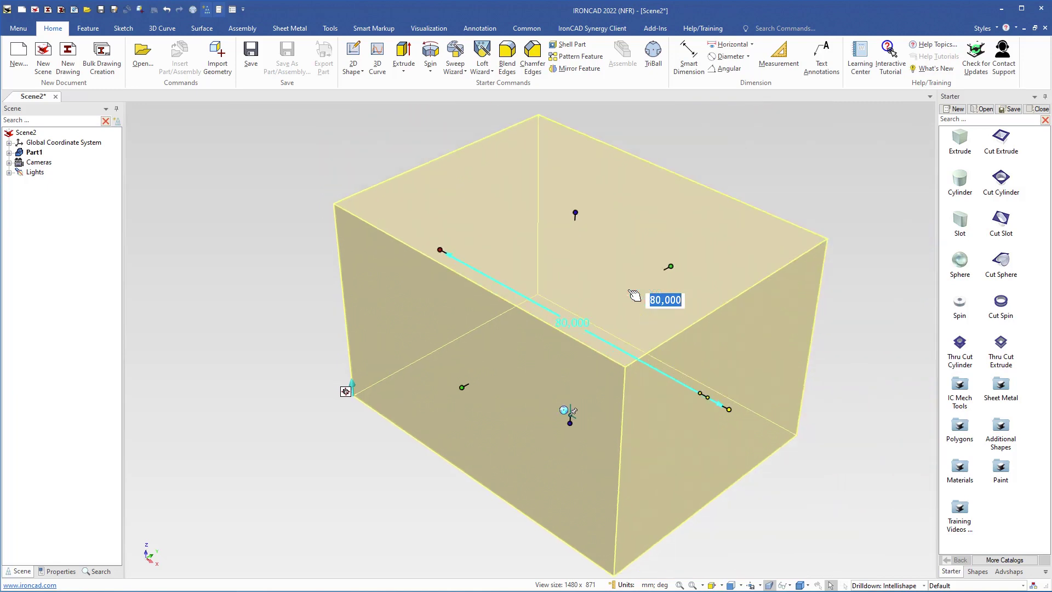
pyautogui.click(754, 289)
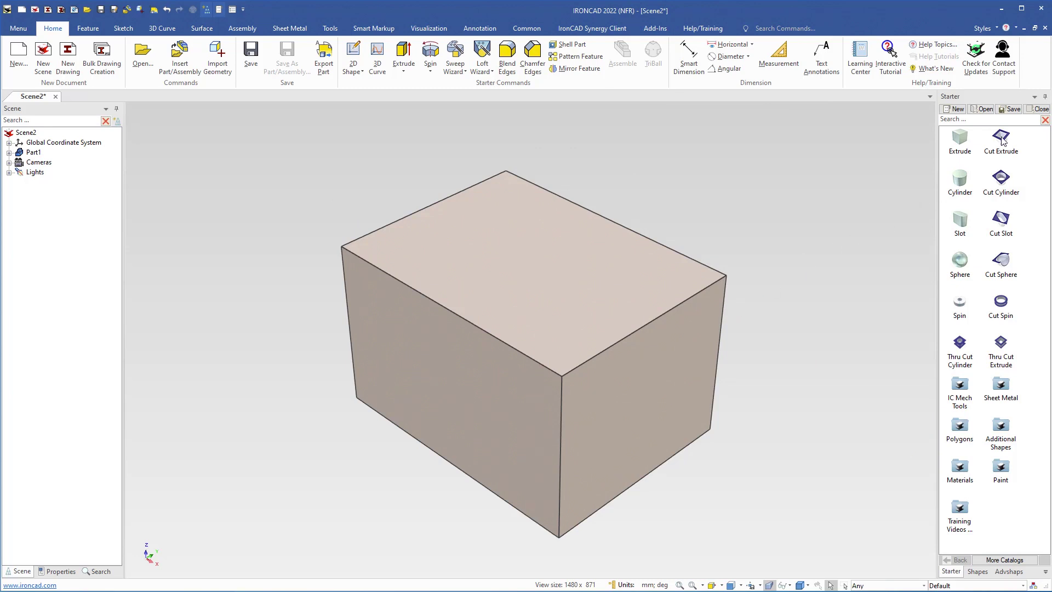
# Step: Drop a Cut Extrude block onto the block's top front corner and stretch it along the edge
pyautogui.moveTo(1001, 138); pyautogui.dragTo(561, 350)
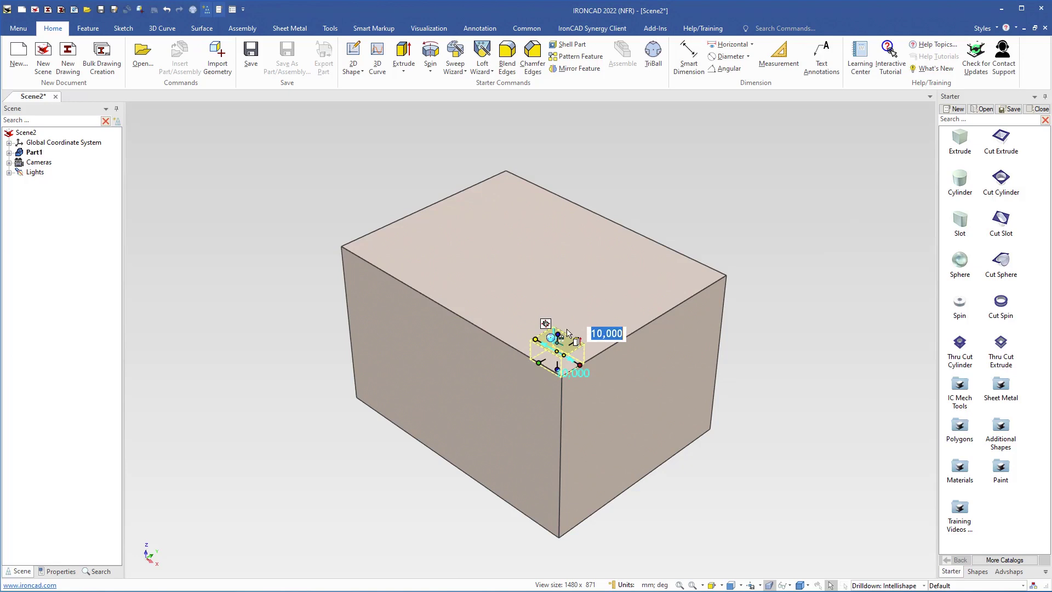
pyautogui.scroll(2, 546, 374)
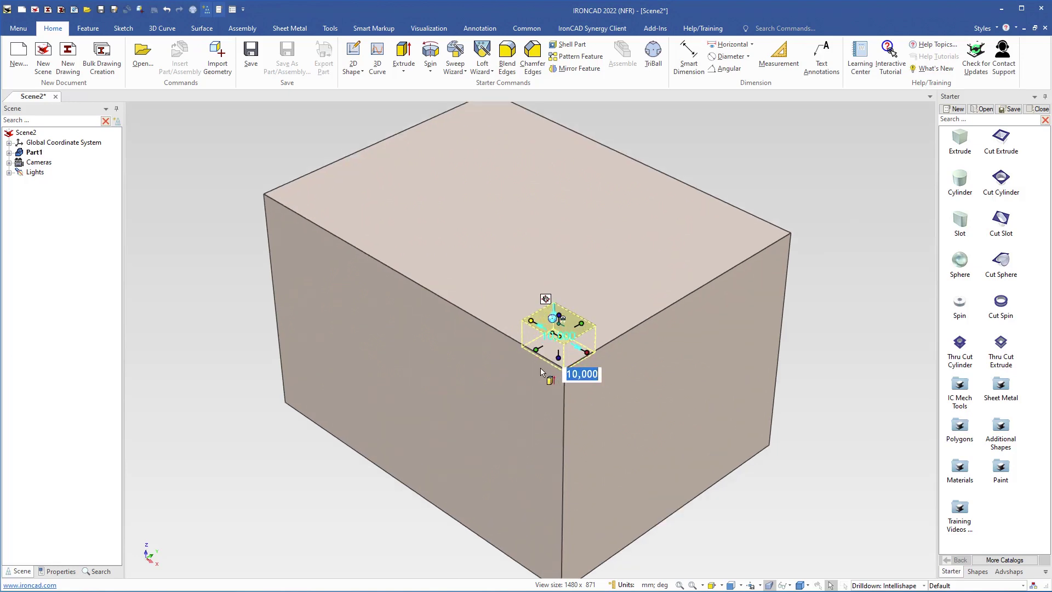
pyautogui.moveTo(541, 346); pyautogui.dragTo(447, 356)
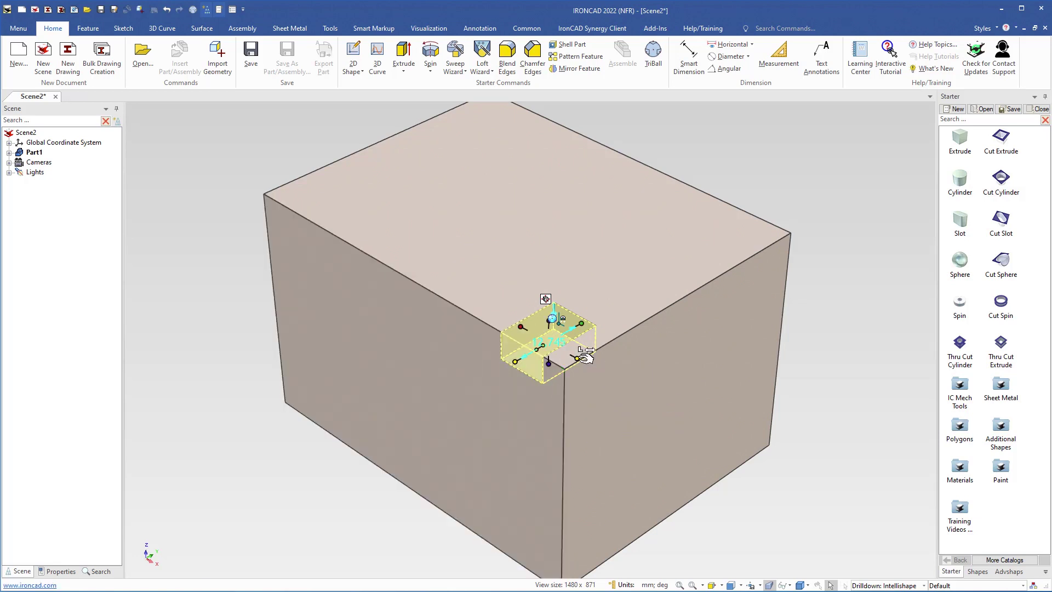
pyautogui.moveTo(585, 356); pyautogui.dragTo(660, 383)
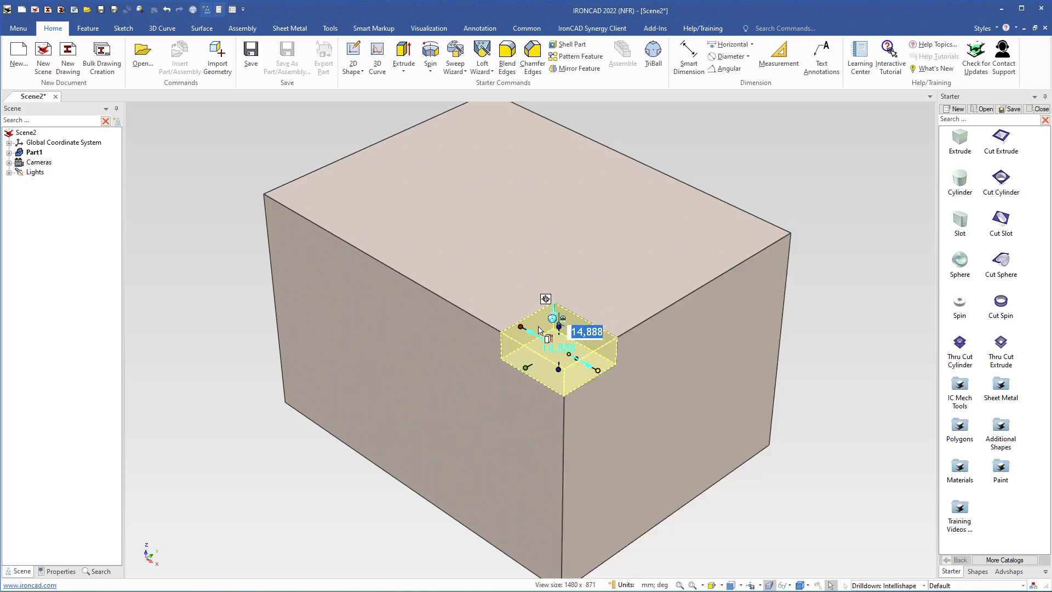
# Step: Size the cut to 60 mm long, 20 mm wide and 25 mm deep, then deselect it
pyautogui.click(523, 326)
pyautogui.write('60')
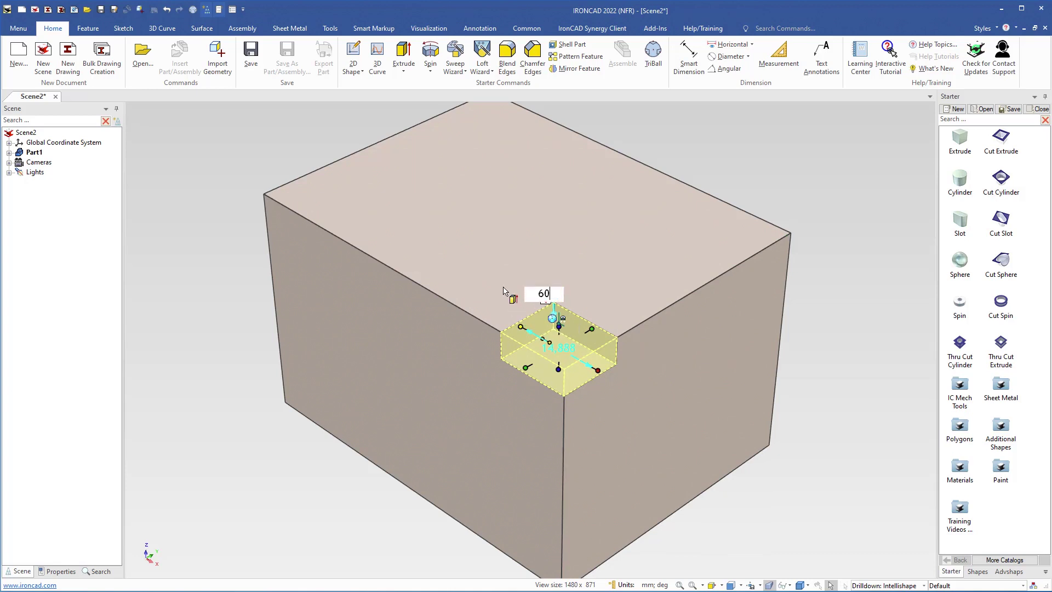
pyautogui.press('Return')
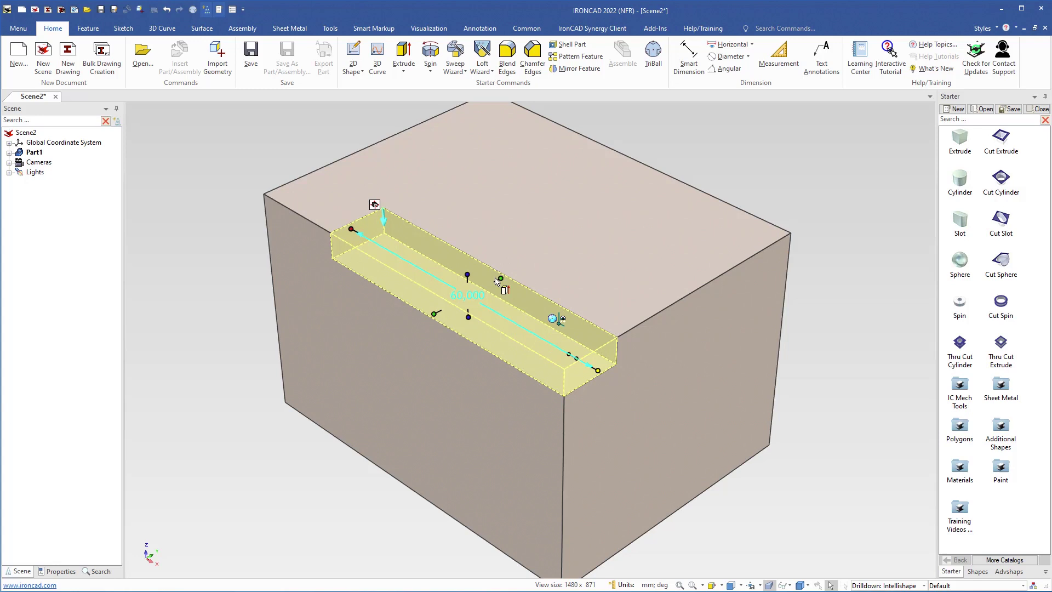
pyautogui.click(501, 277)
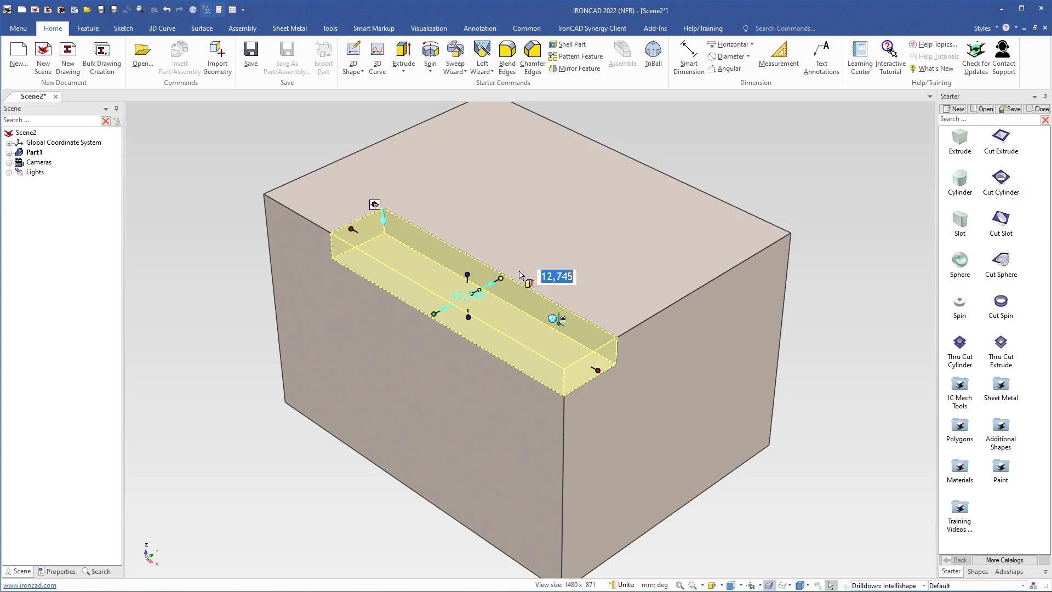
pyautogui.write('20')
pyautogui.press('Return')
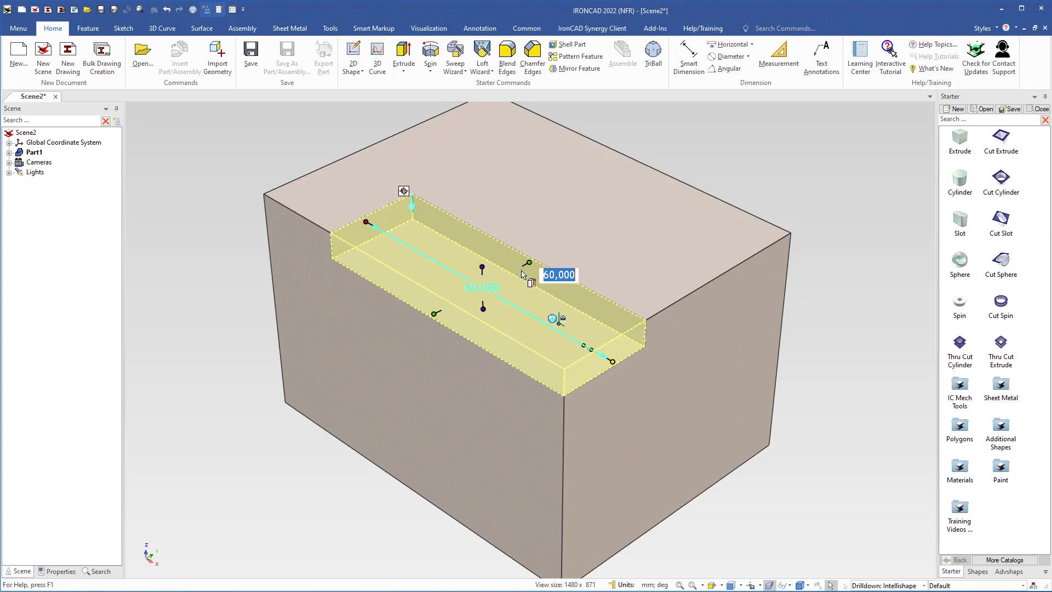
pyautogui.click(483, 308)
pyautogui.write('25')
pyautogui.press('Return')
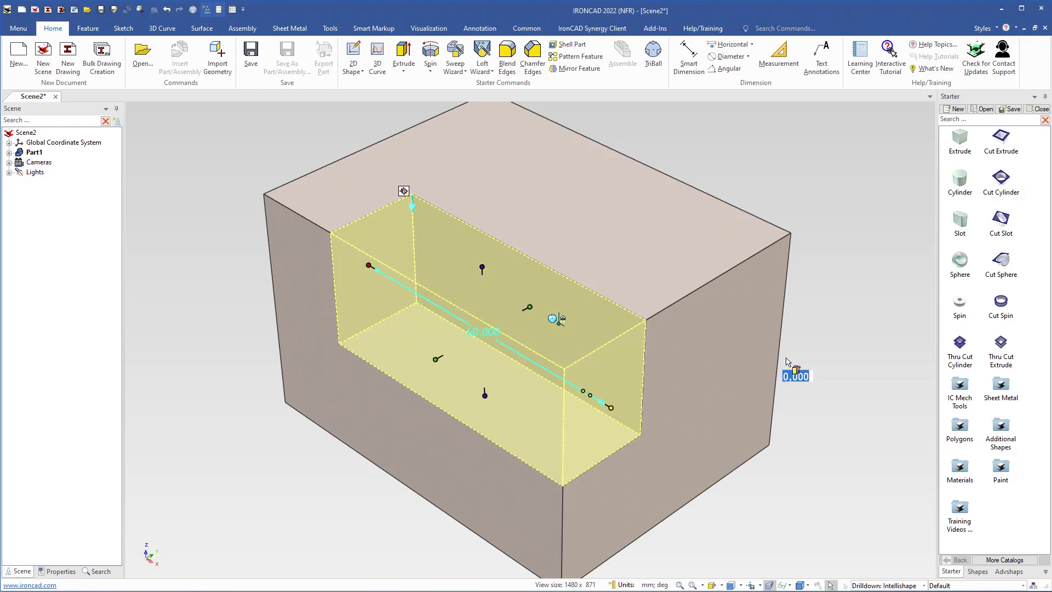
pyautogui.click(814, 343)
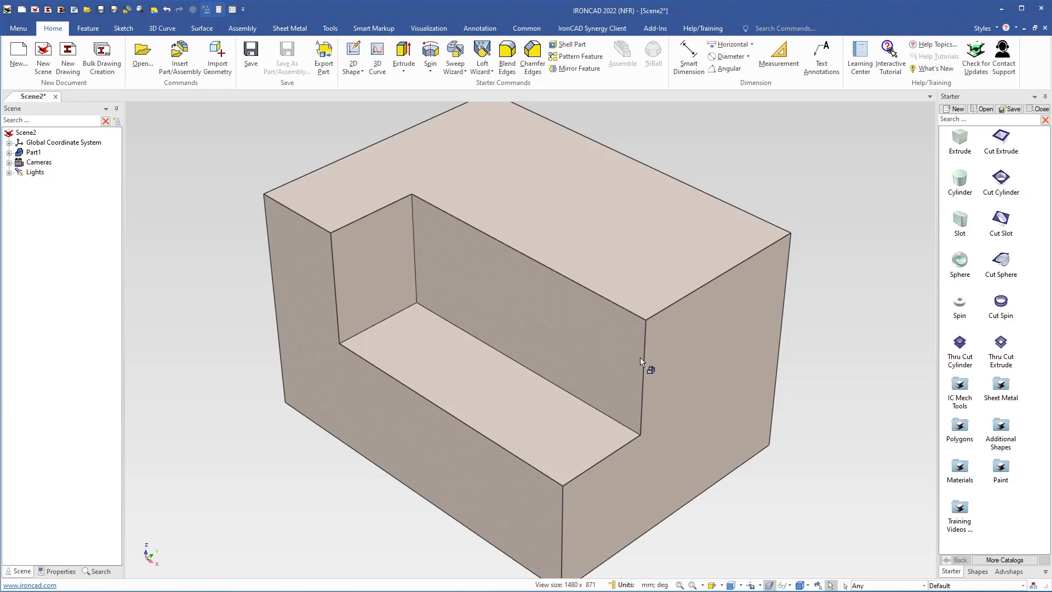
# Step: Start a constant 2 mm edge blend and remove the accidentally picked right face from its selection
pyautogui.click(507, 53)
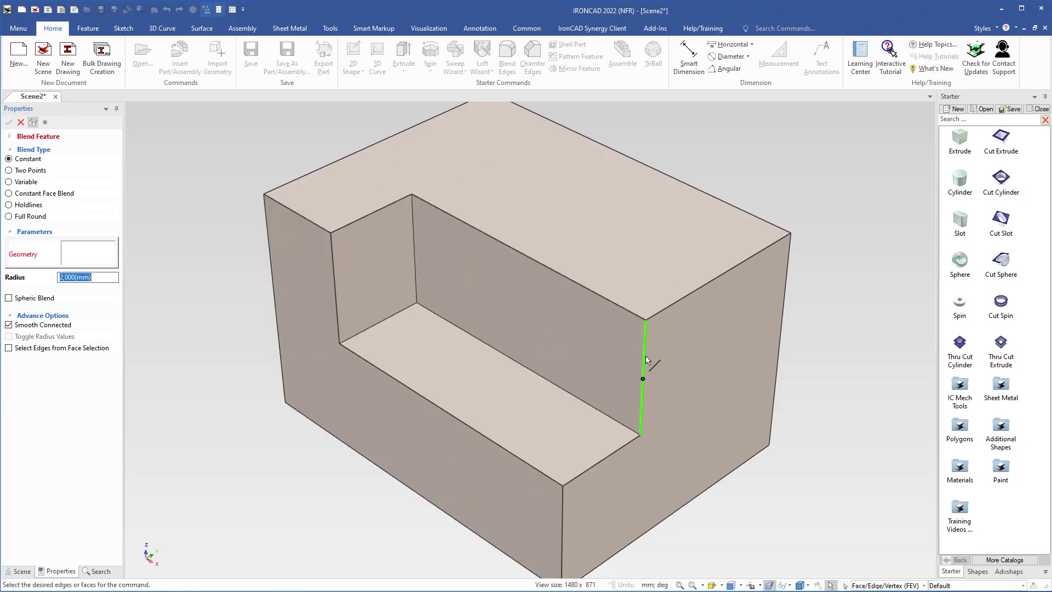
pyautogui.click(678, 342)
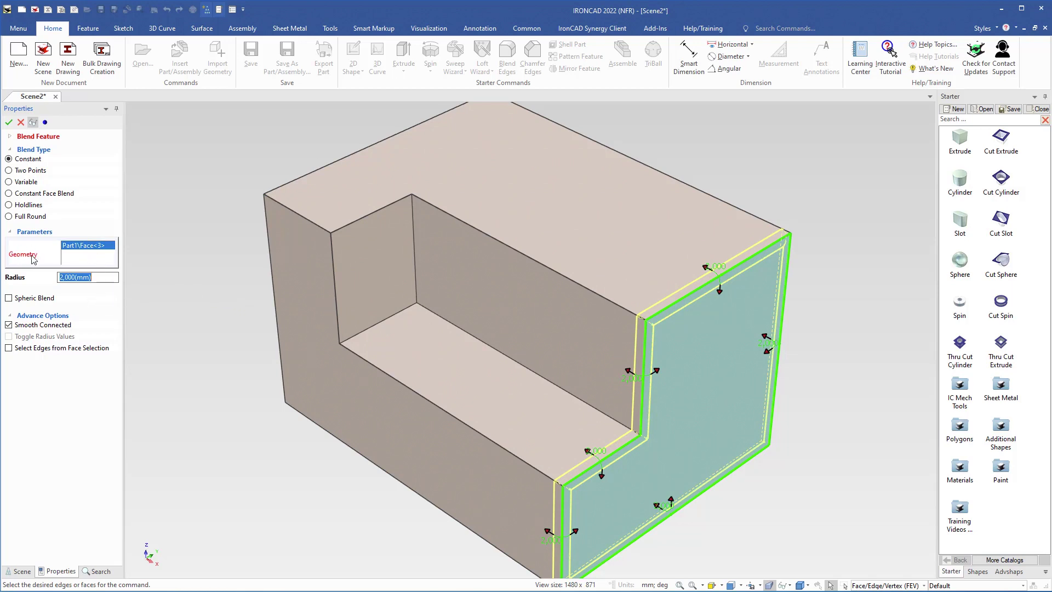
pyautogui.rightClick(86, 256)
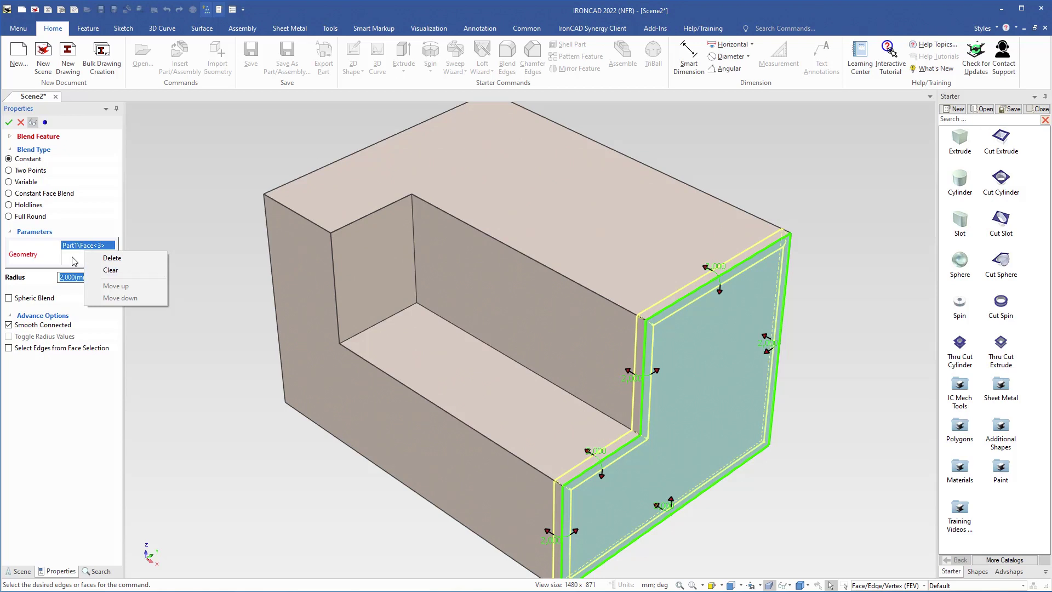
pyautogui.click(113, 261)
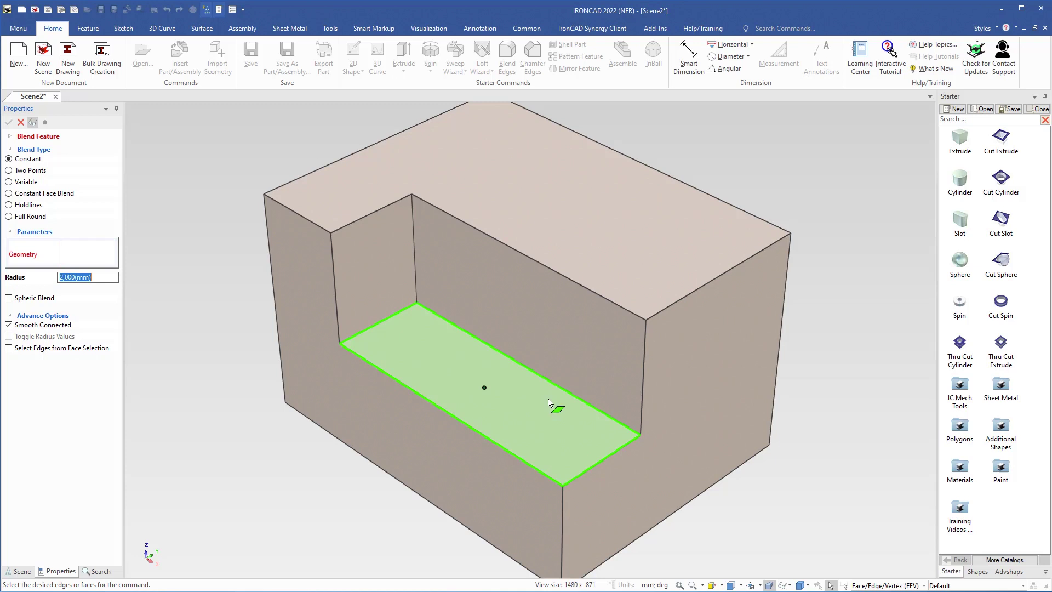
# Step: Round the pocket's right vertical inner corner edge with a 15 mm blend radius
pyautogui.click(644, 360)
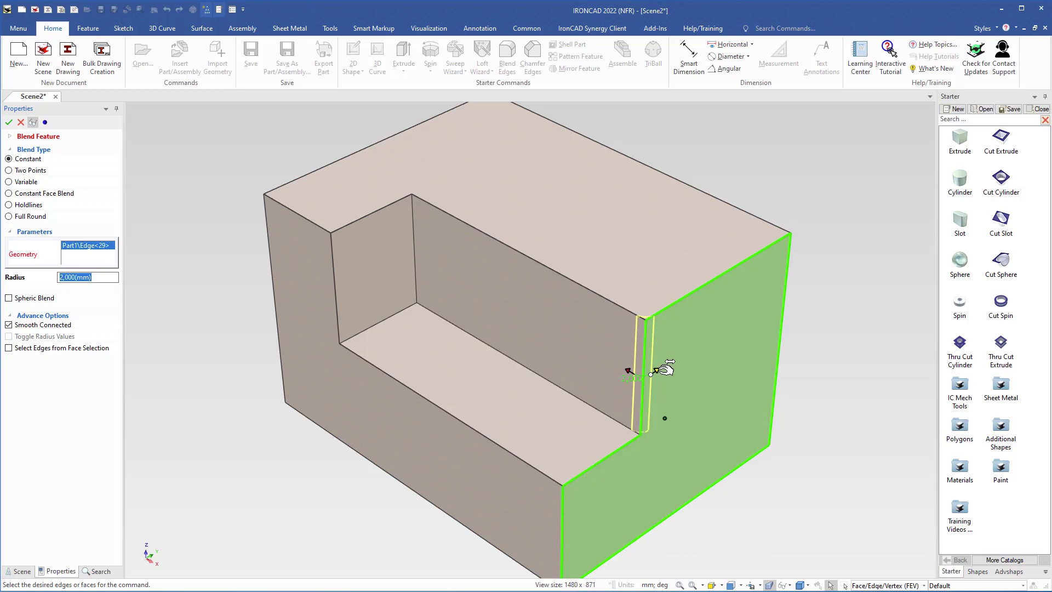
pyautogui.moveTo(661, 367); pyautogui.dragTo(706, 366)
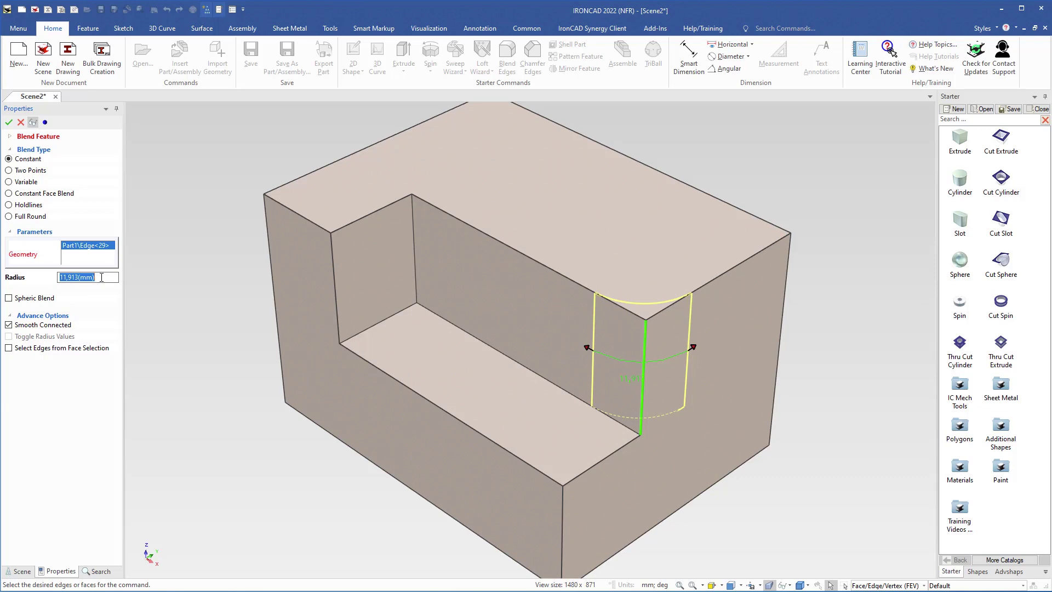
pyautogui.moveTo(102, 277); pyautogui.dragTo(58, 278)
pyautogui.write('1')
pyautogui.press('Return')
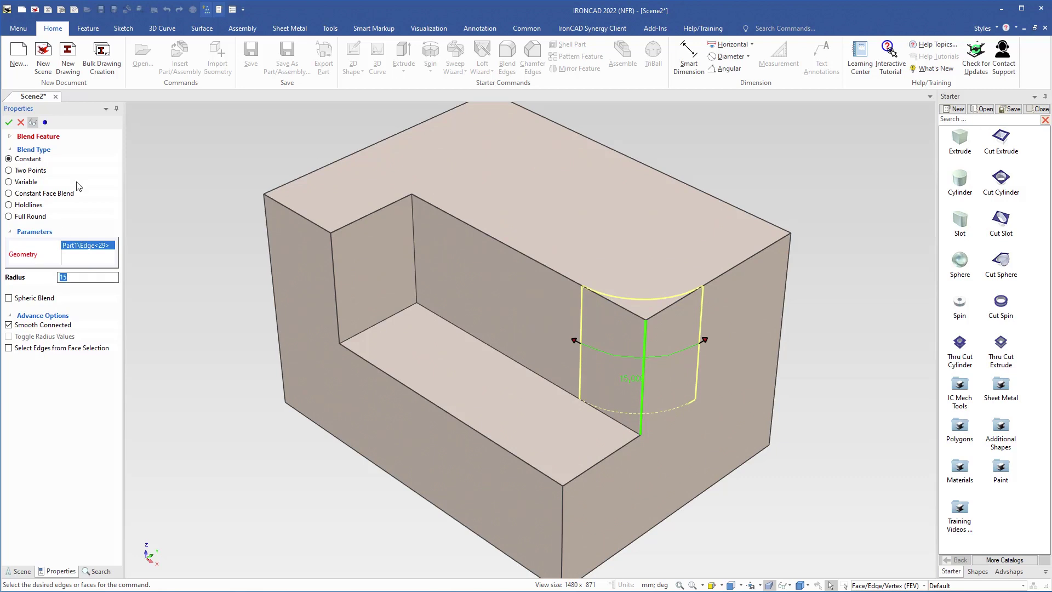
pyautogui.click(8, 125)
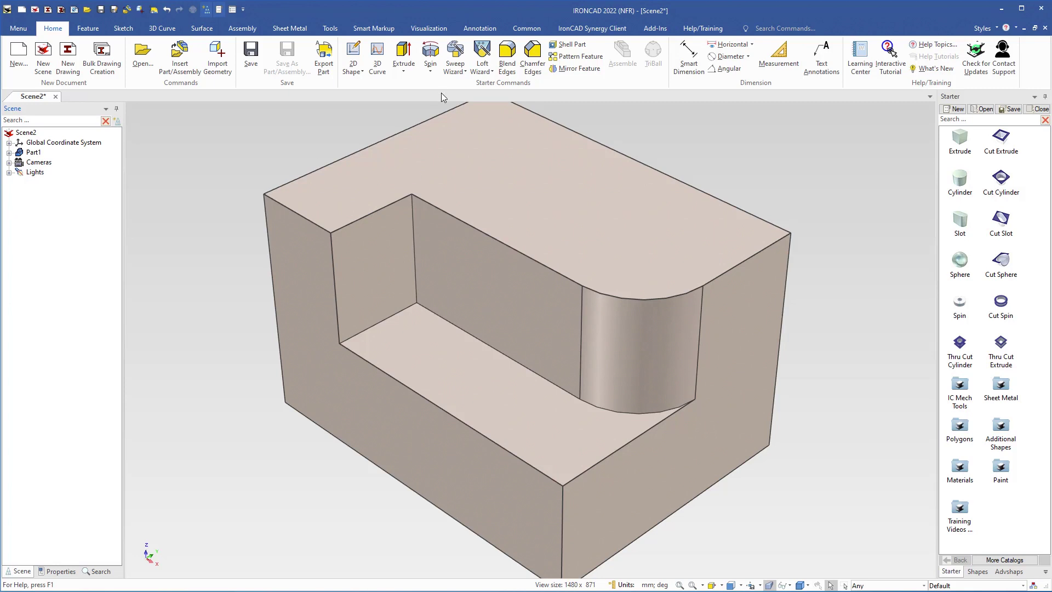
# Step: Blend the pocket's left vertical inner edge with a 20 mm radius
pyautogui.click(510, 55)
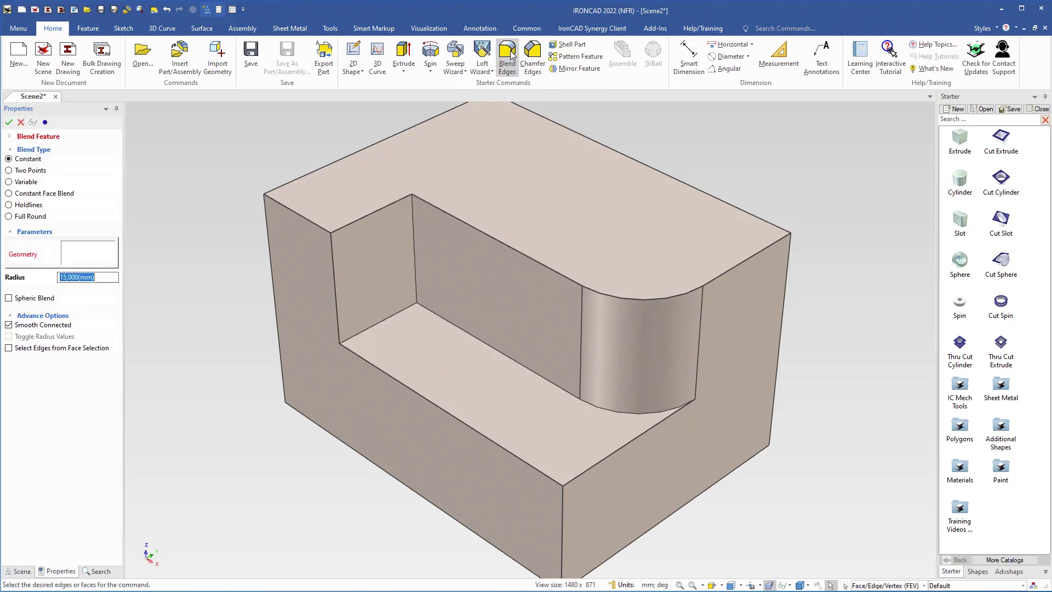
pyautogui.click(413, 228)
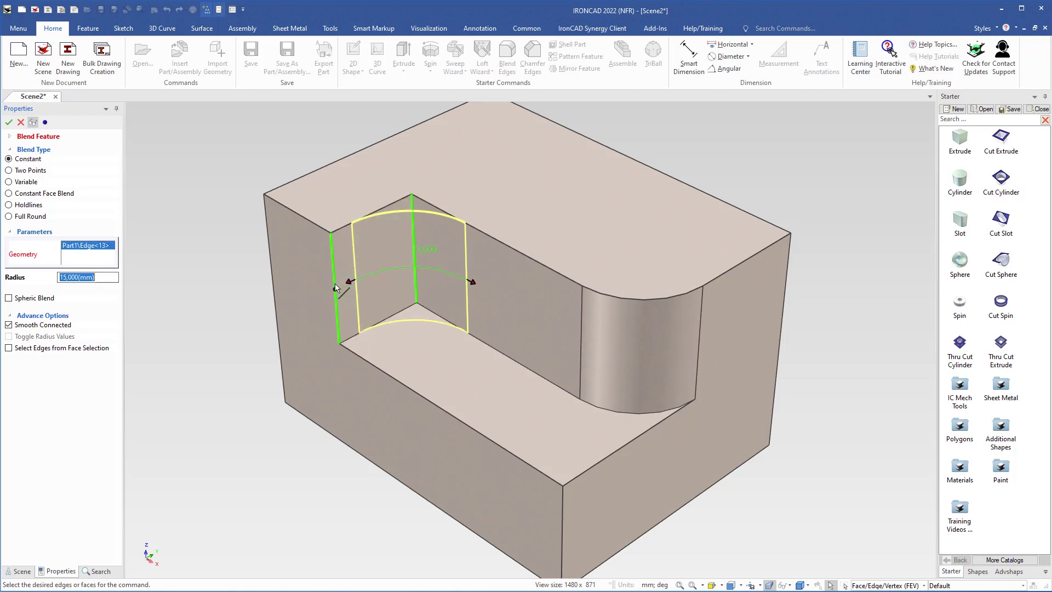
pyautogui.moveTo(354, 281); pyautogui.dragTo(316, 295)
pyautogui.rightClick(237, 275)
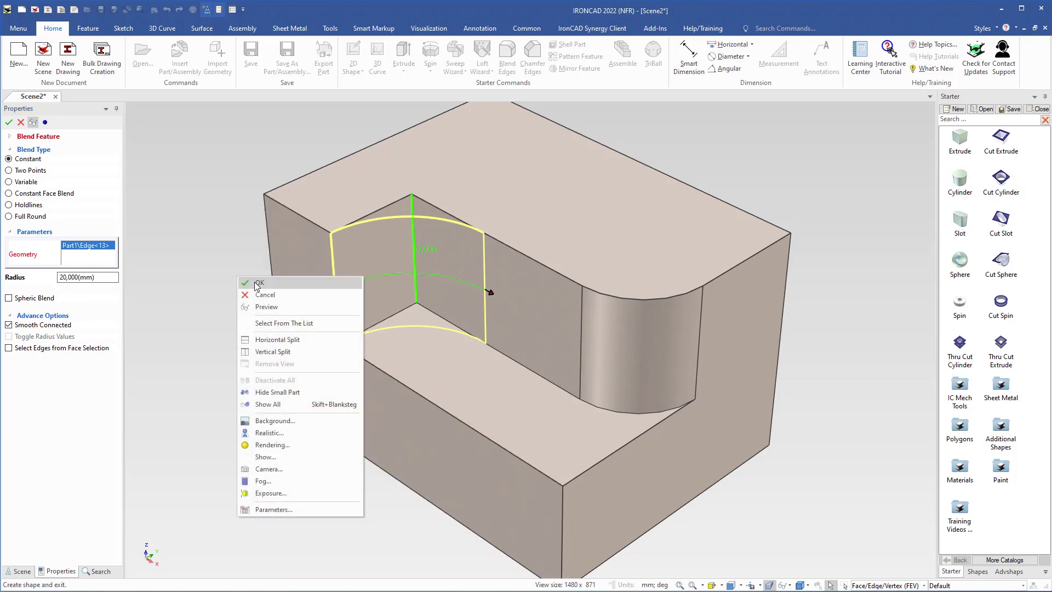
pyautogui.click(257, 284)
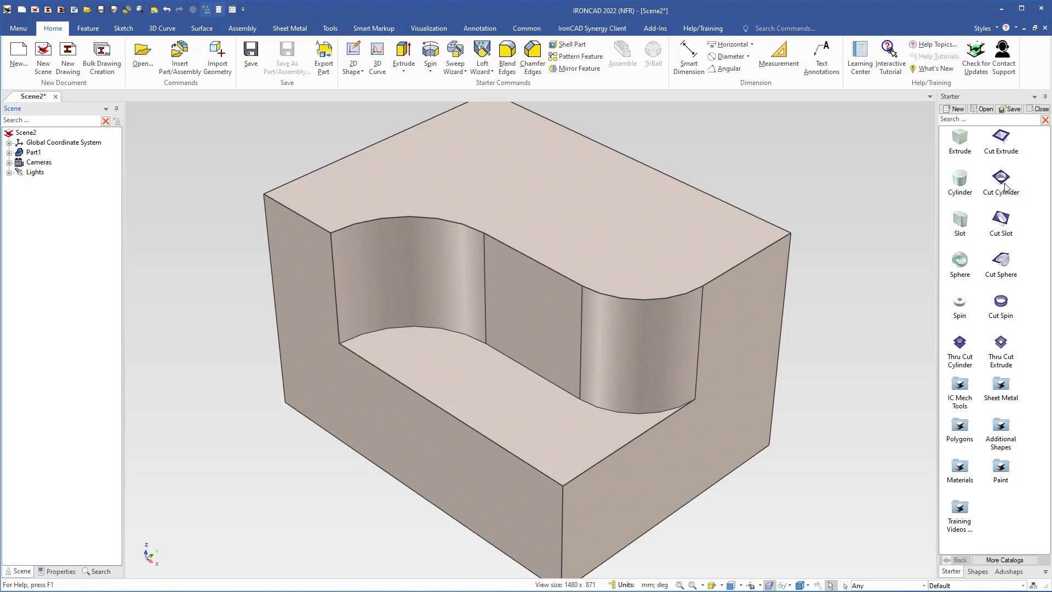
# Step: Cut a 20 mm diameter, 50 mm deep cylindrical hole into the top face beside the pocket
pyautogui.moveTo(1002, 181)
pyautogui.mouseDown()
pyautogui.moveTo(704, 241)
pyautogui.moveTo(666, 262)
pyautogui.moveTo(641, 253)
pyautogui.moveTo(636, 298)
pyautogui.moveTo(638, 254)
pyautogui.mouseUp()
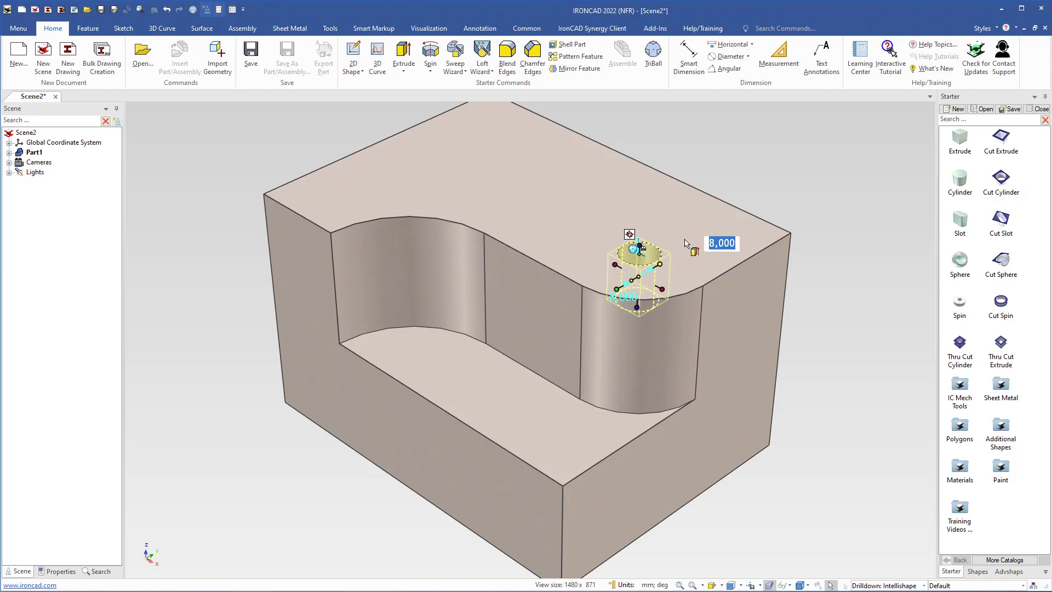
pyautogui.write('20')
pyautogui.press('Return')
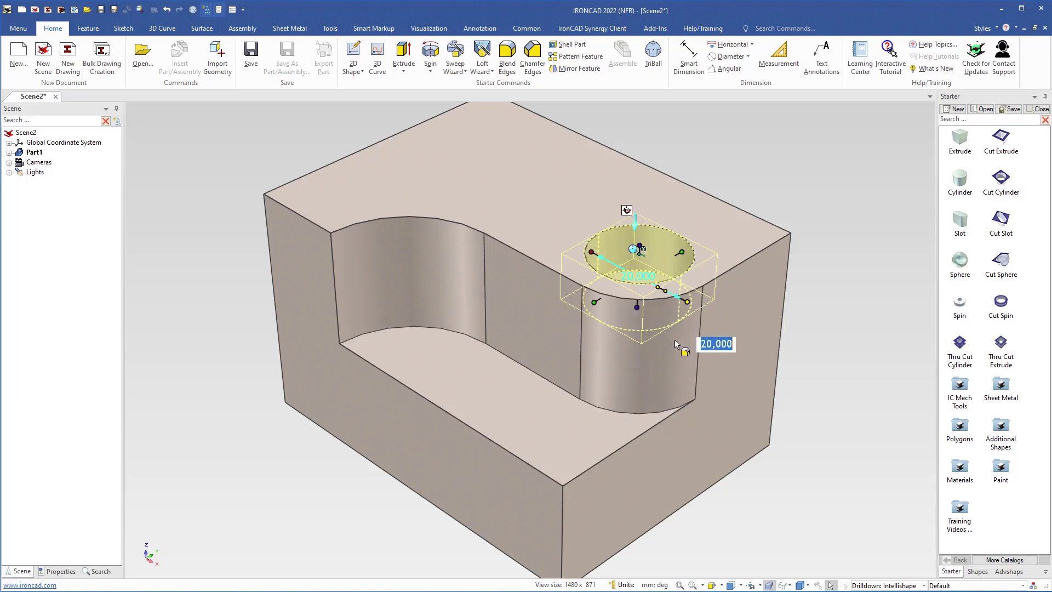
pyautogui.moveTo(641, 307); pyautogui.dragTo(754, 472)
pyautogui.moveTo(813, 314); pyautogui.dragTo(798, 338, button='middle')
pyautogui.moveTo(385, 497); pyautogui.dragTo(564, 331, button='middle')
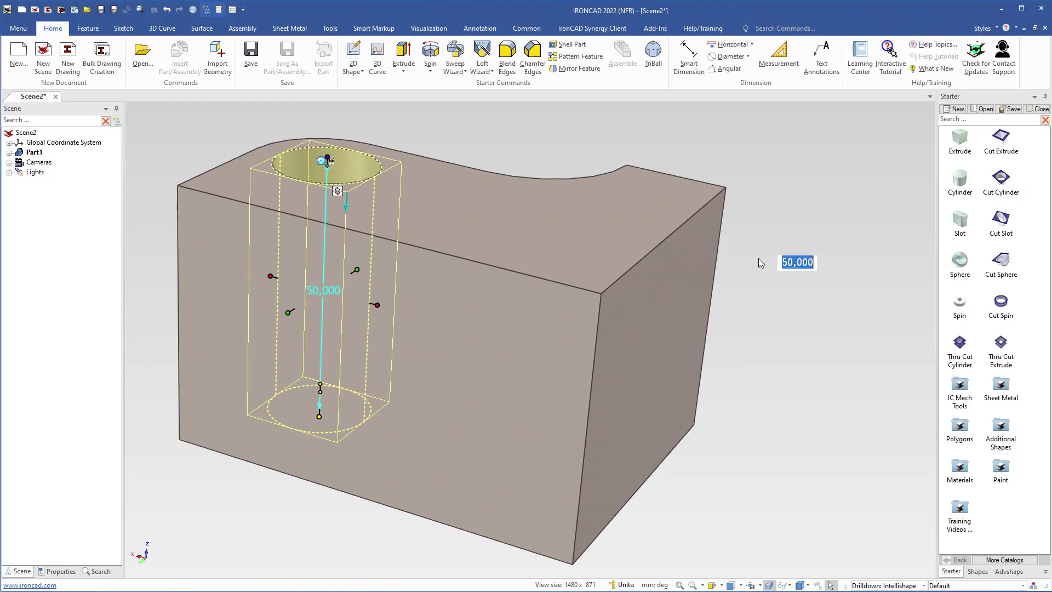
pyautogui.click(757, 258)
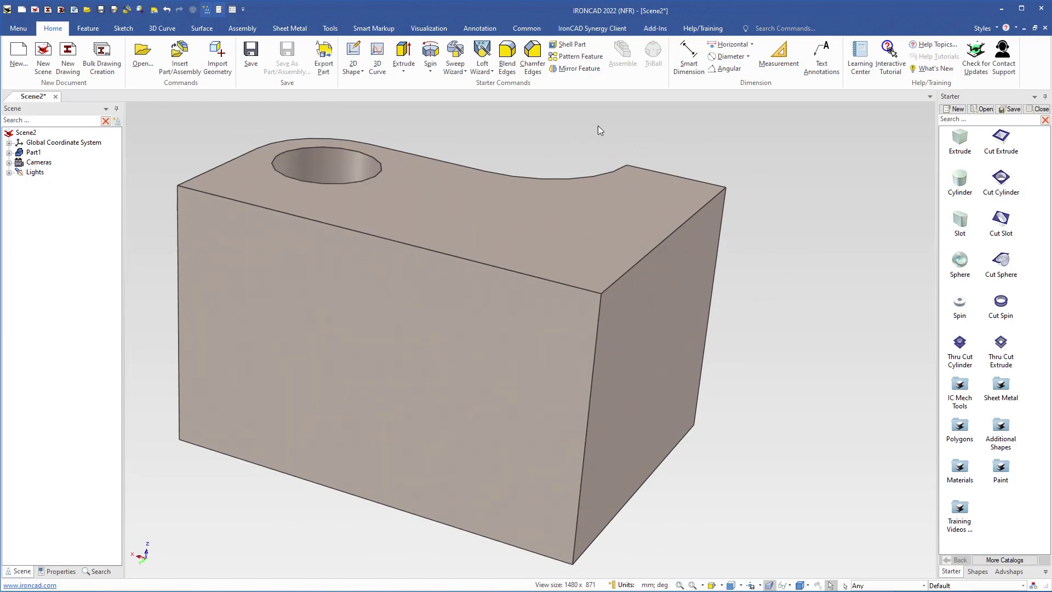
# Step: Chamfer the block's outer vertical corner edge by 15 mm, discarding the mistakenly picked face
pyautogui.click(532, 52)
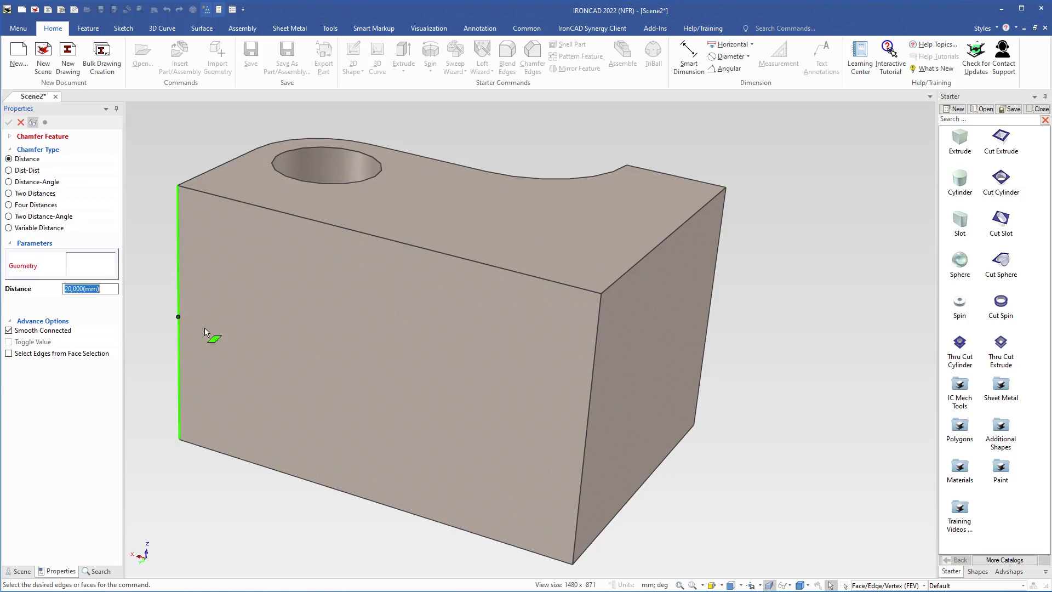
pyautogui.click(575, 364)
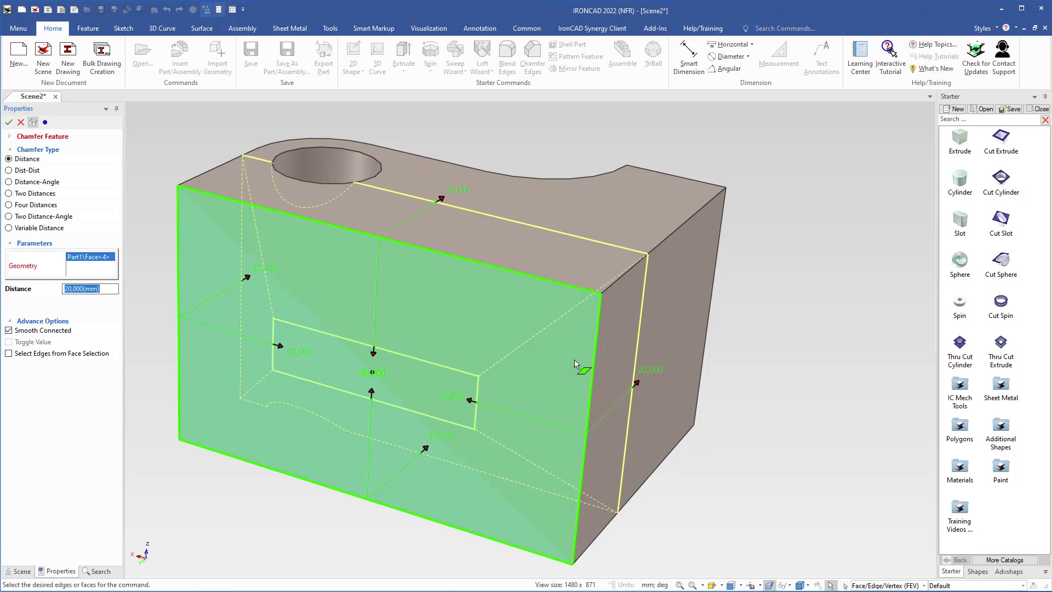
pyautogui.rightClick(85, 269)
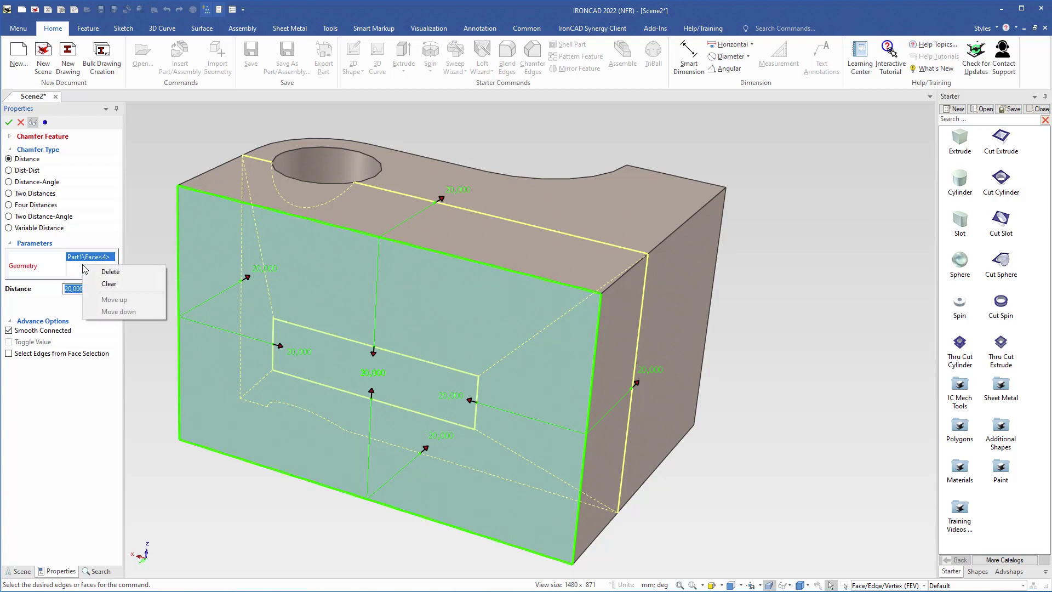
pyautogui.click(107, 284)
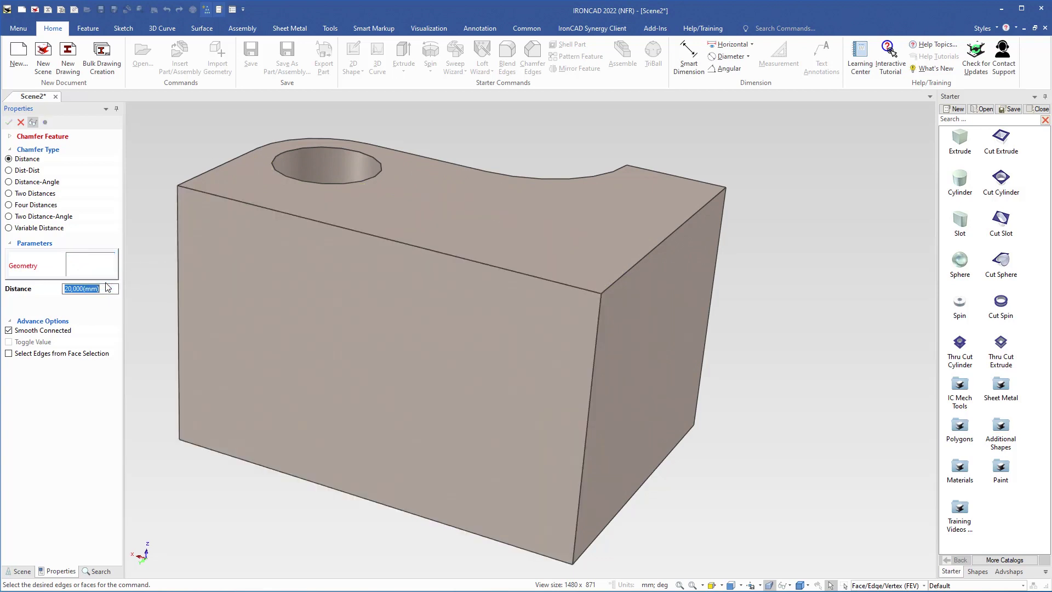
pyautogui.click(596, 366)
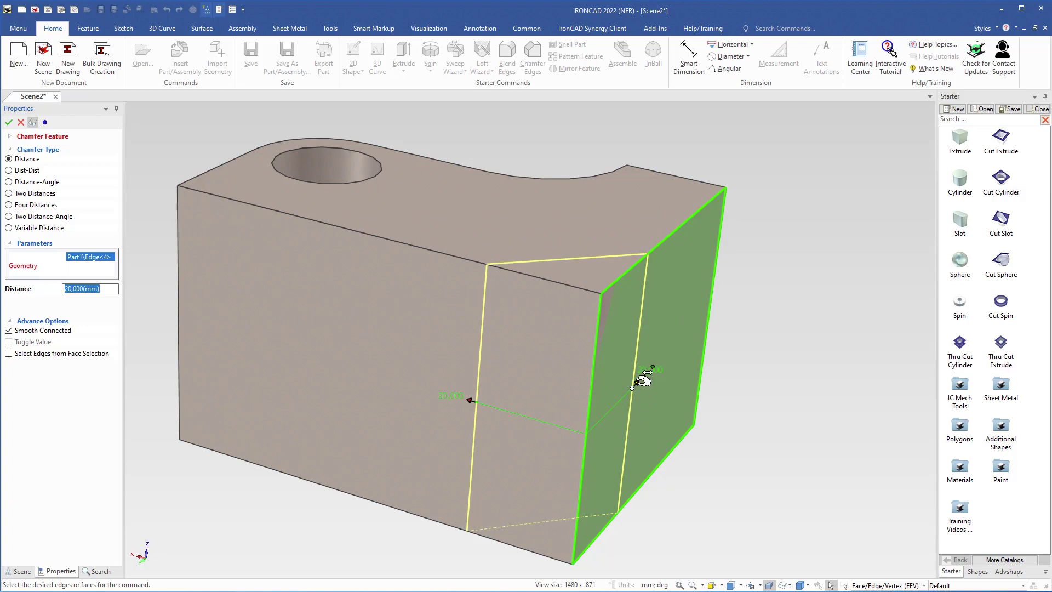
pyautogui.moveTo(643, 378); pyautogui.dragTo(615, 413)
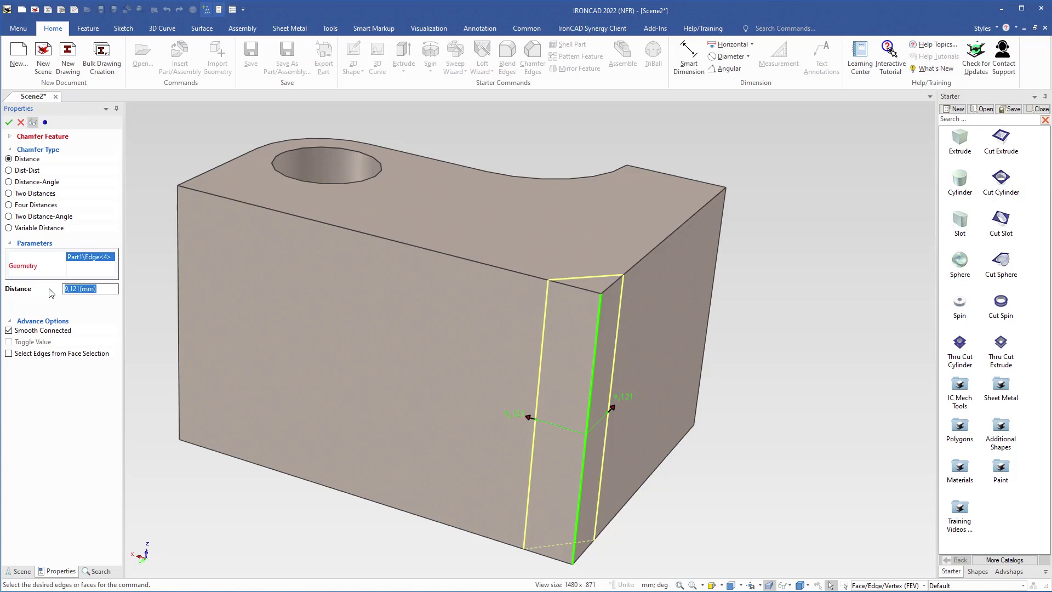
pyautogui.write('15')
pyautogui.press('Return')
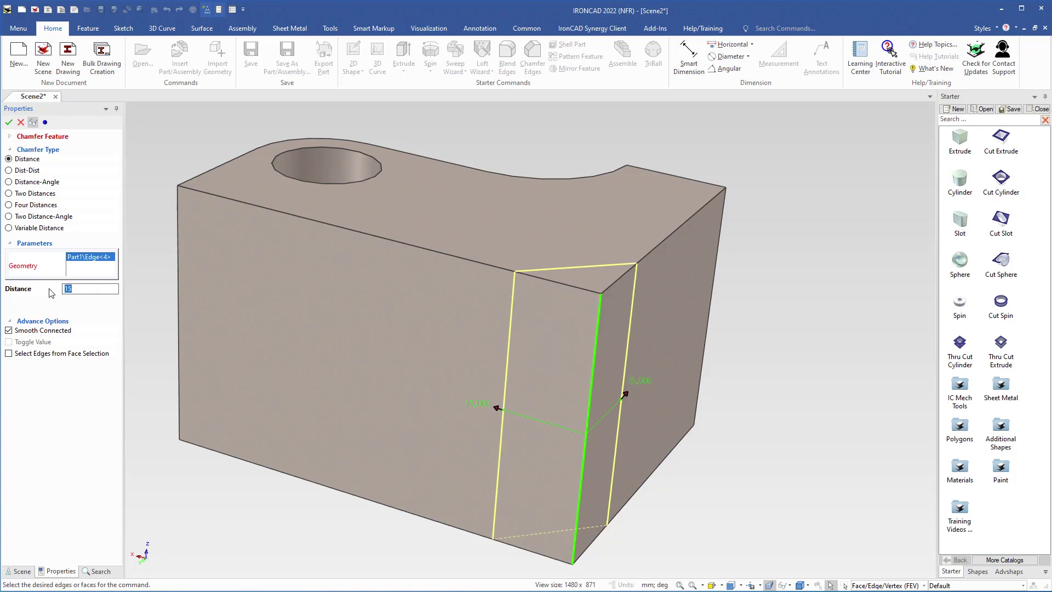
pyautogui.press('Return')
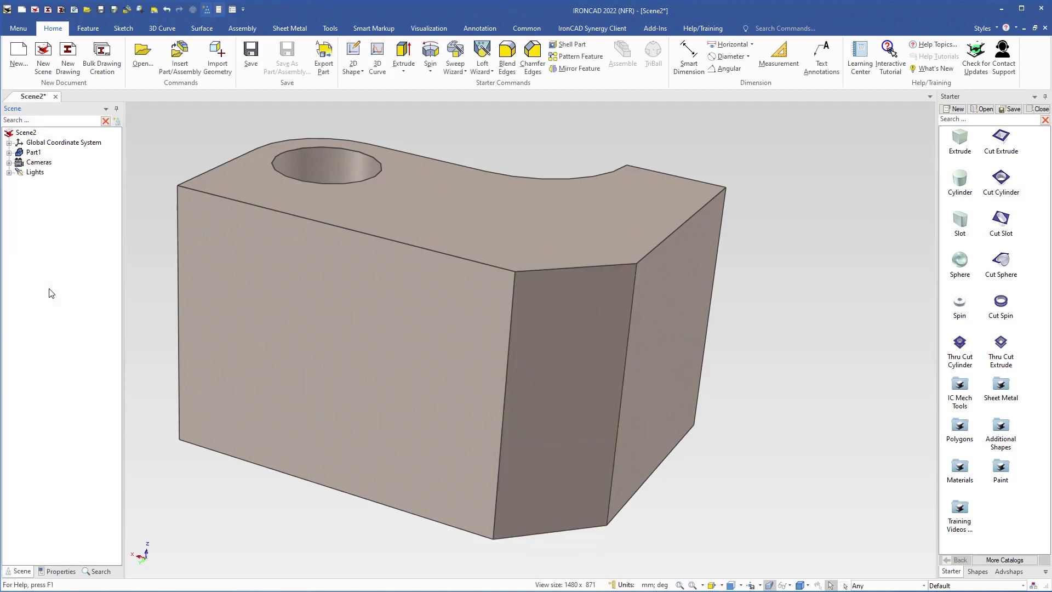
# Step: Blend the pocket's full curved top edge chain with a 2 mm radius, keeping Smooth Connected on
pyautogui.moveTo(244, 524); pyautogui.dragTo(565, 565, button='middle')
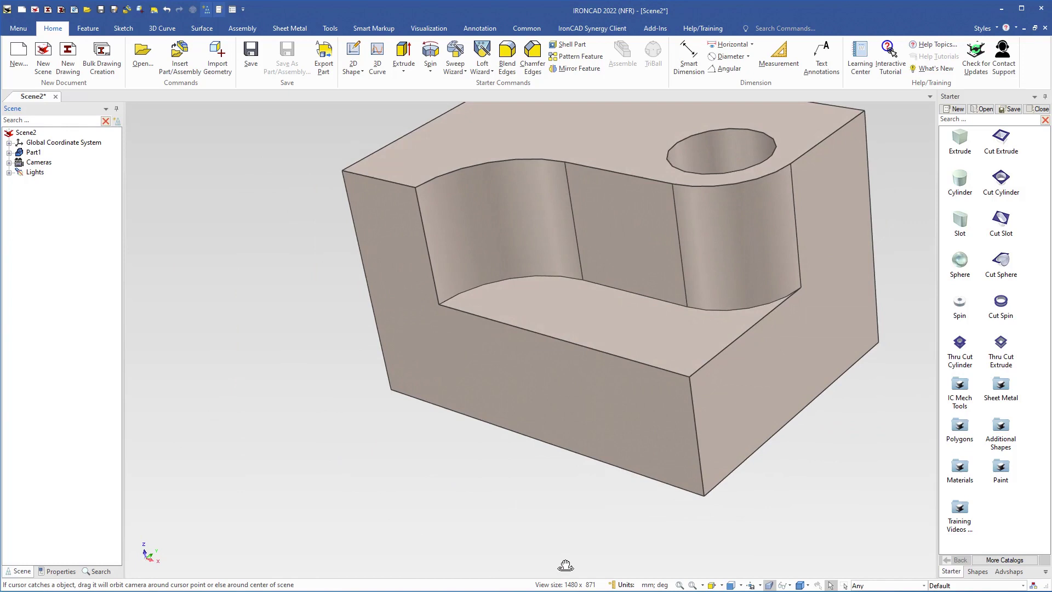
pyautogui.moveTo(568, 328); pyautogui.dragTo(669, 262, button='middle')
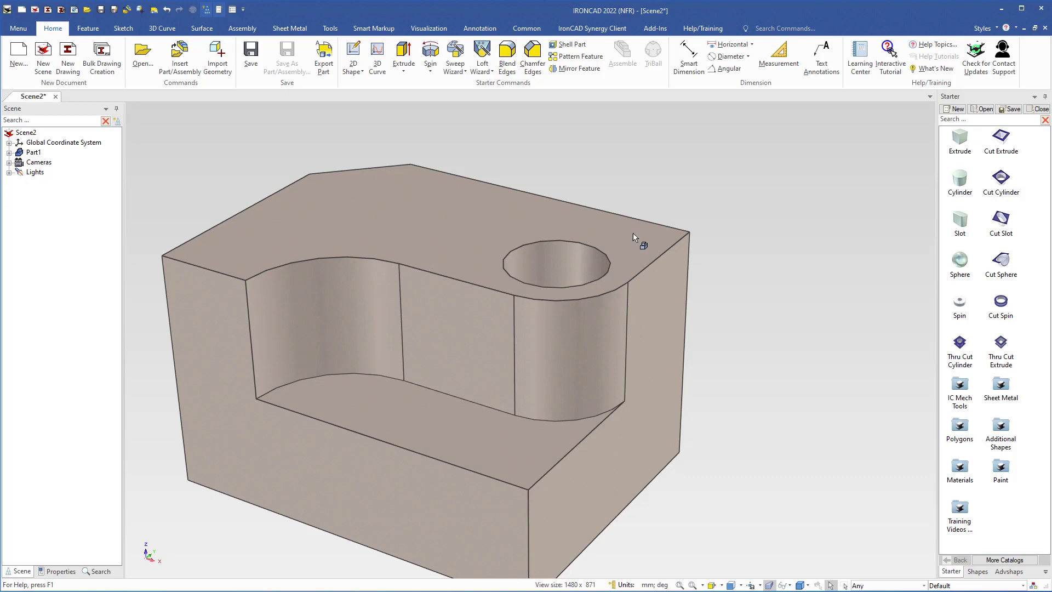
pyautogui.click(507, 53)
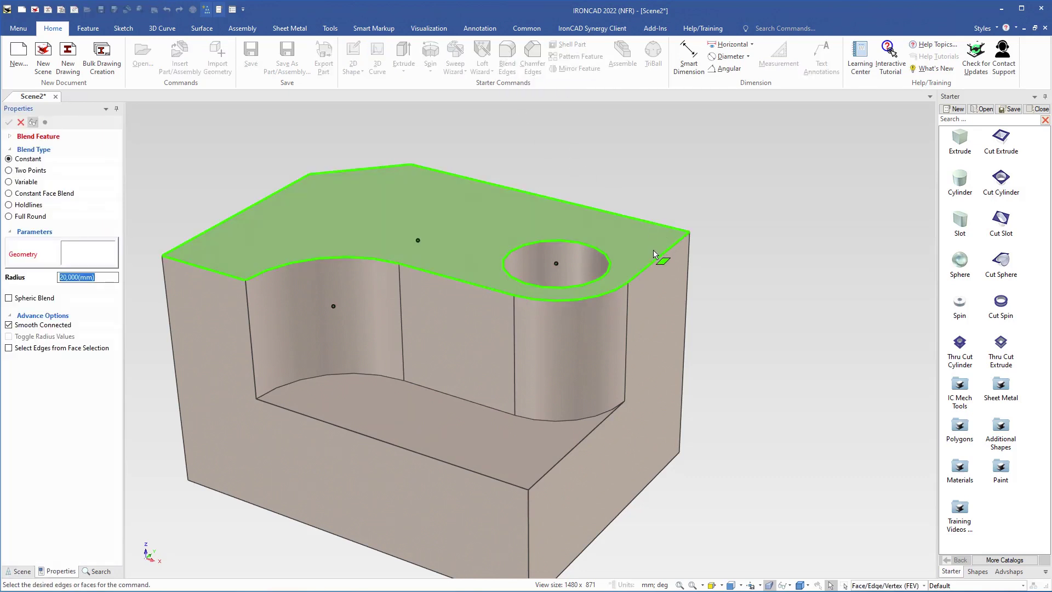
pyautogui.click(650, 271)
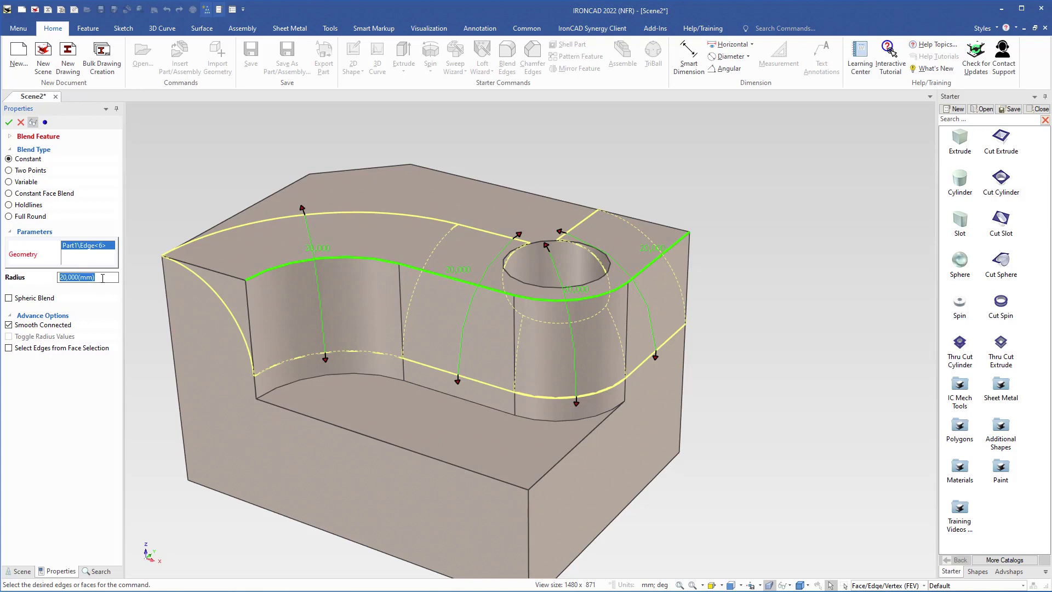
pyautogui.write('2')
pyautogui.press('Return')
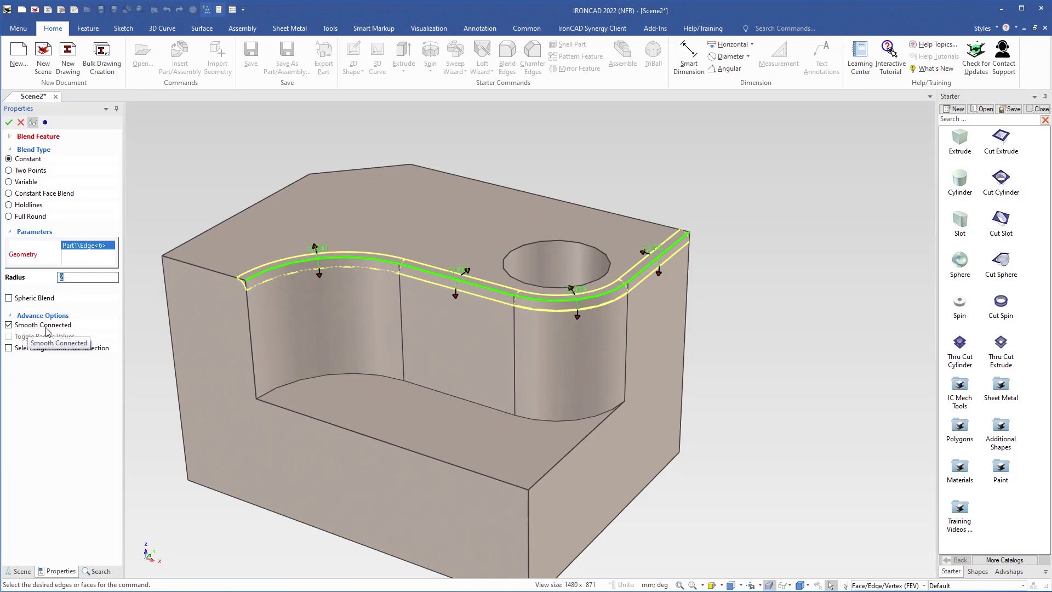
pyautogui.click(9, 325)
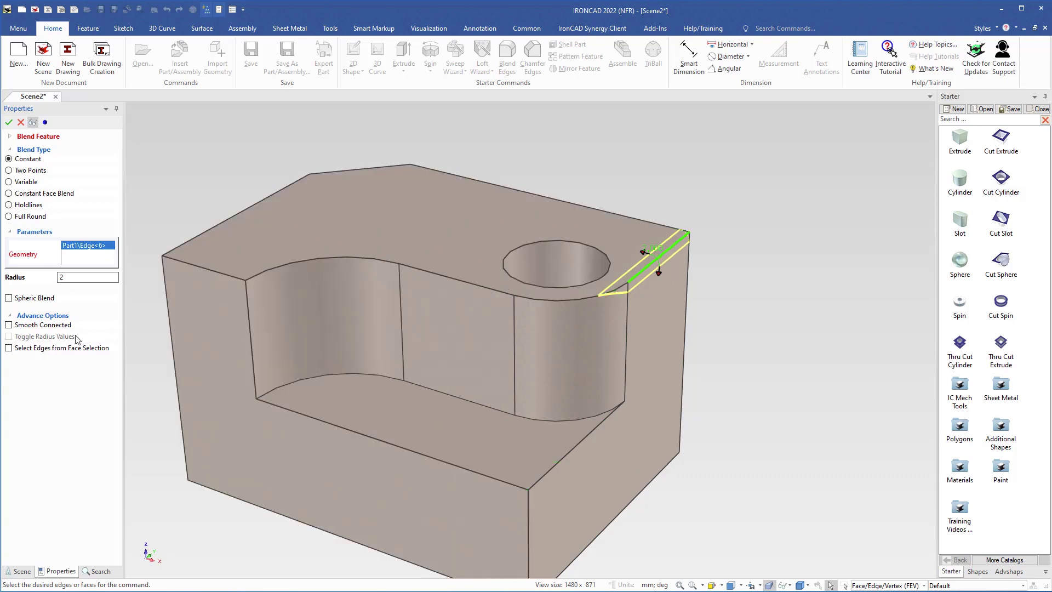
pyautogui.click(9, 325)
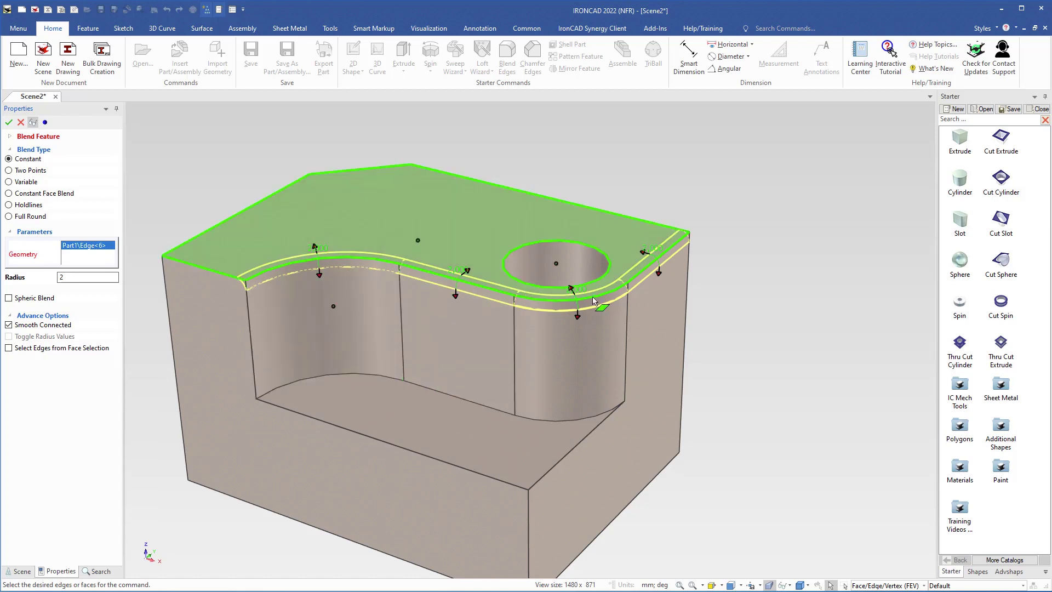
pyautogui.rightClick(702, 357)
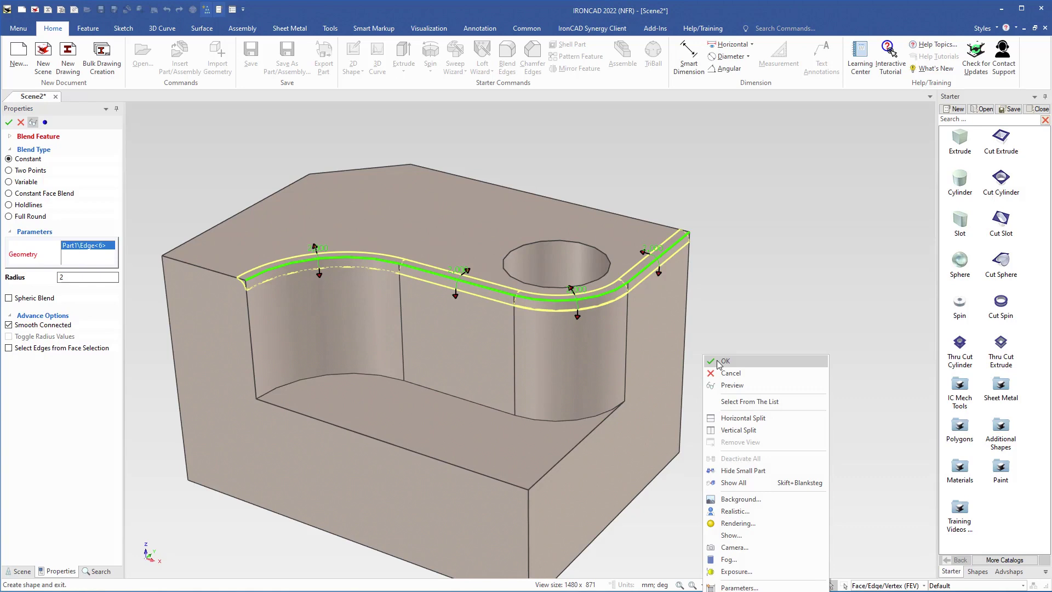
pyautogui.click(717, 362)
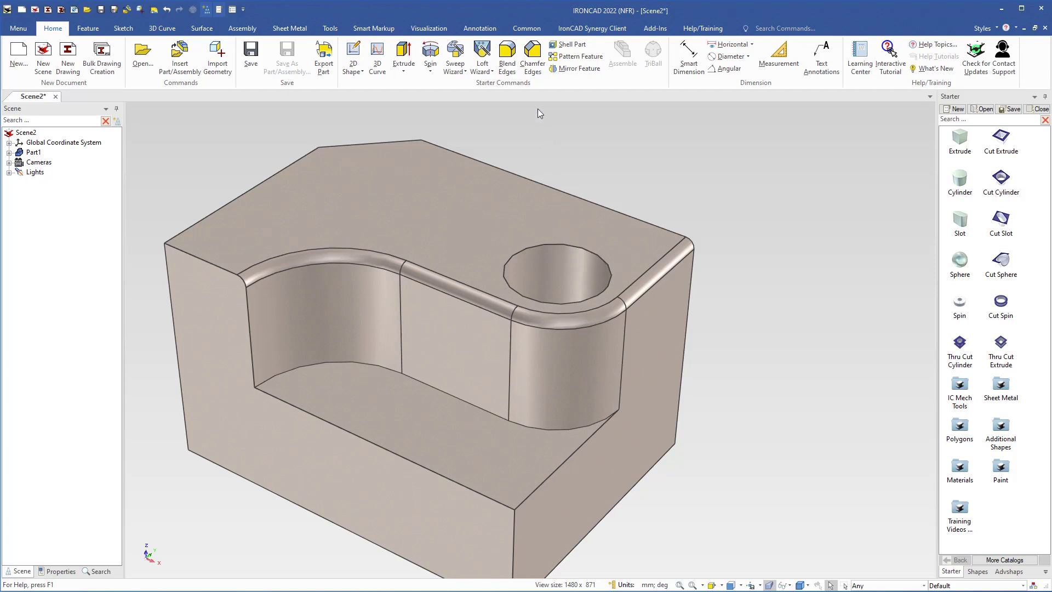
# Step: Apply a 2 mm chamfer to the cylindrical hole's top and bottom circular rims
pyautogui.click(532, 52)
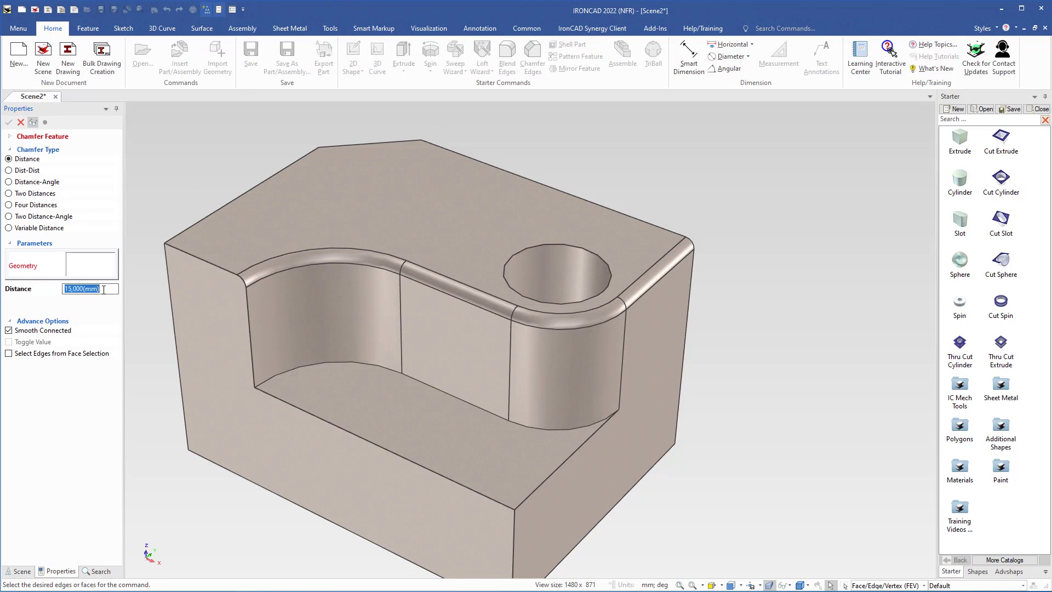
pyautogui.write('2')
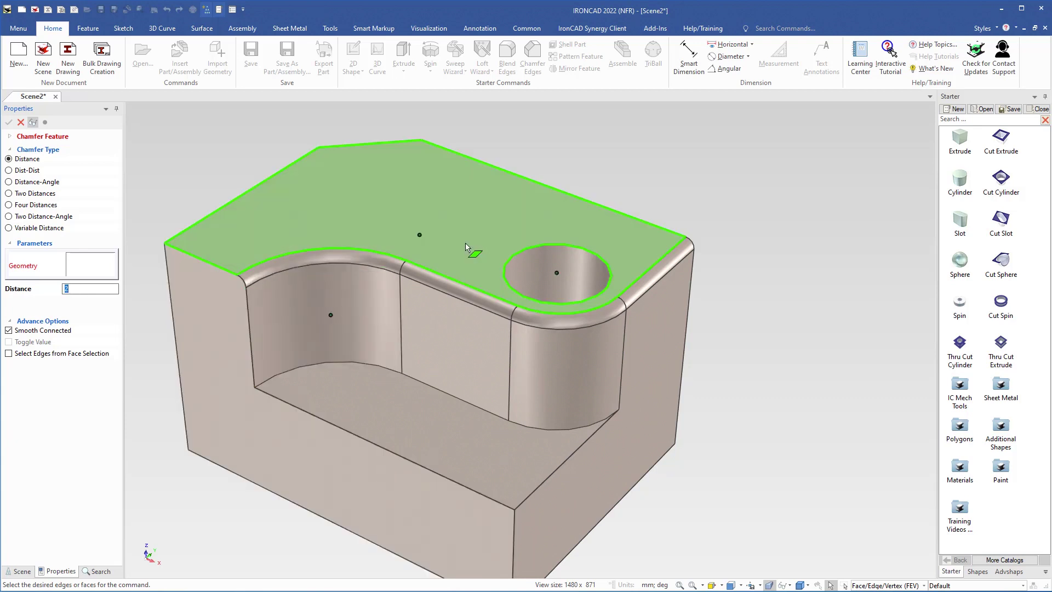
pyautogui.click(545, 245)
pyautogui.moveTo(705, 491); pyautogui.dragTo(591, 448, button='middle')
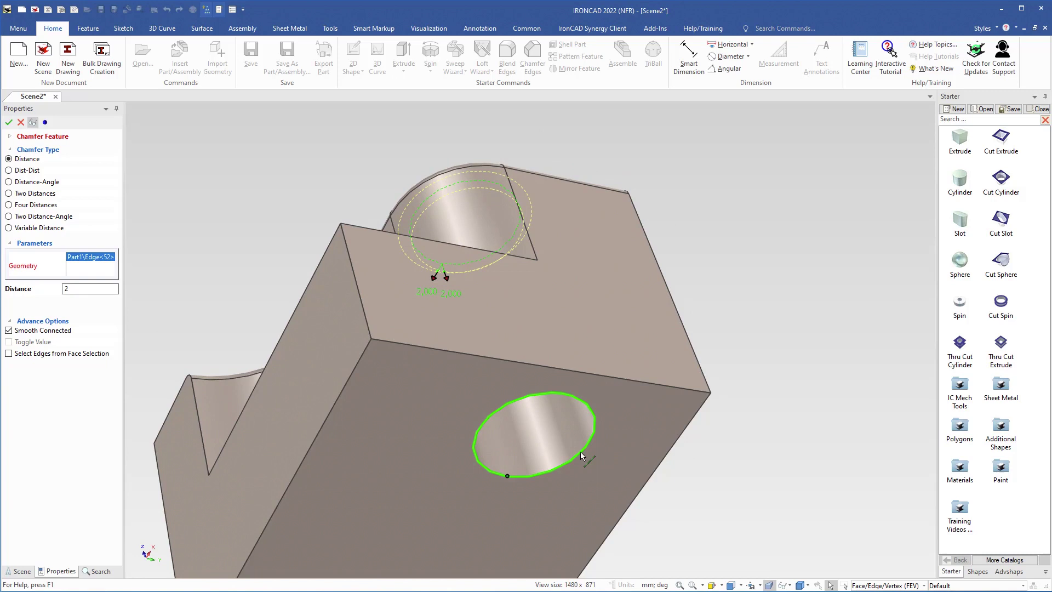
pyautogui.click(585, 453)
pyautogui.rightClick(709, 461)
pyautogui.click(732, 221)
pyautogui.moveTo(694, 257); pyautogui.dragTo(551, 412, button='middle')
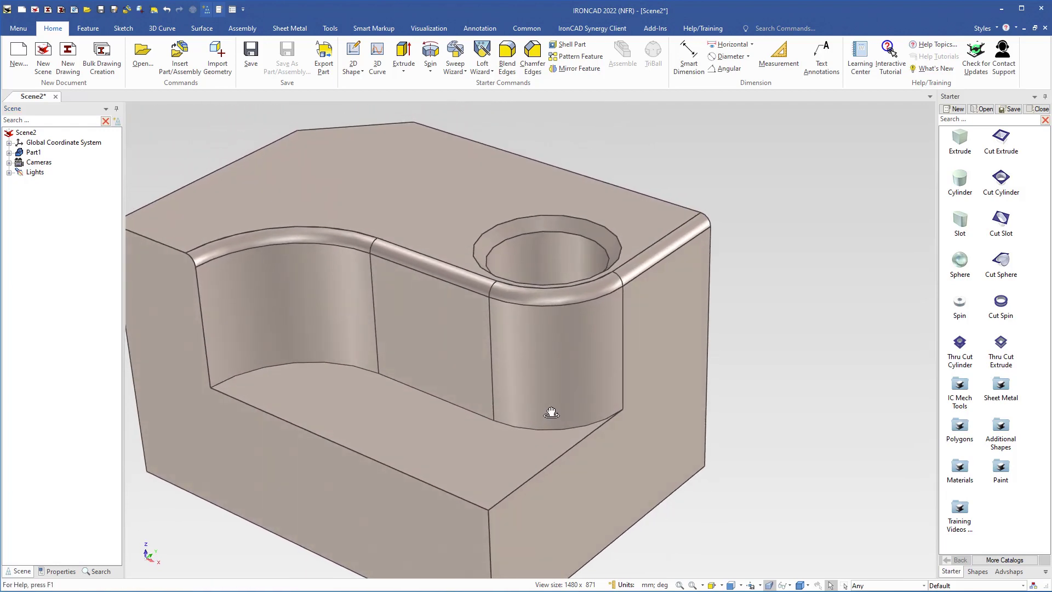
# Step: Change the pocket's curved wall radius to 10 mm, then display Part1's feature history
pyautogui.click(560, 360)
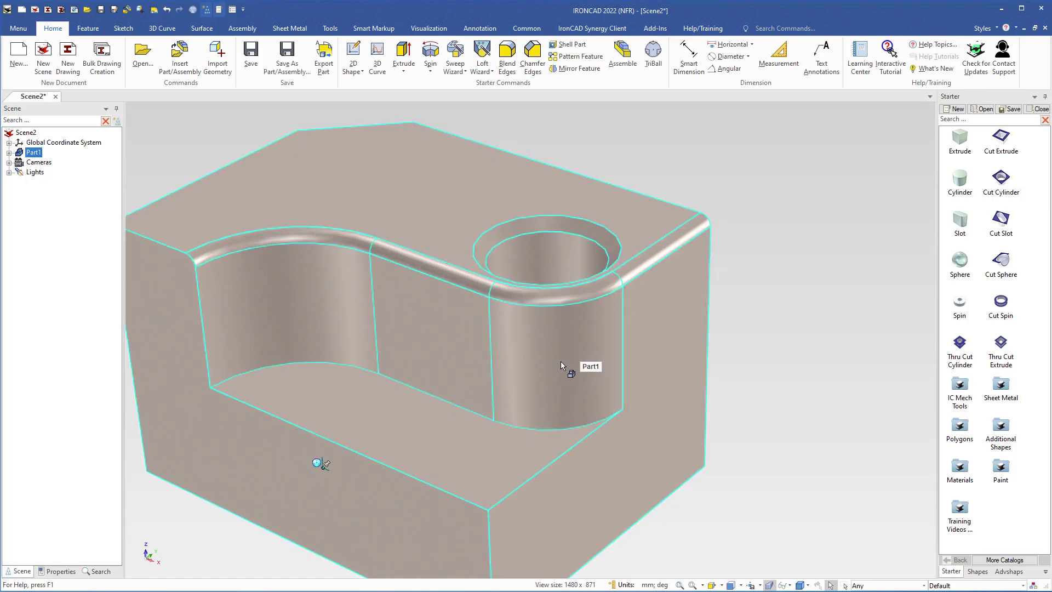
pyautogui.click(560, 361)
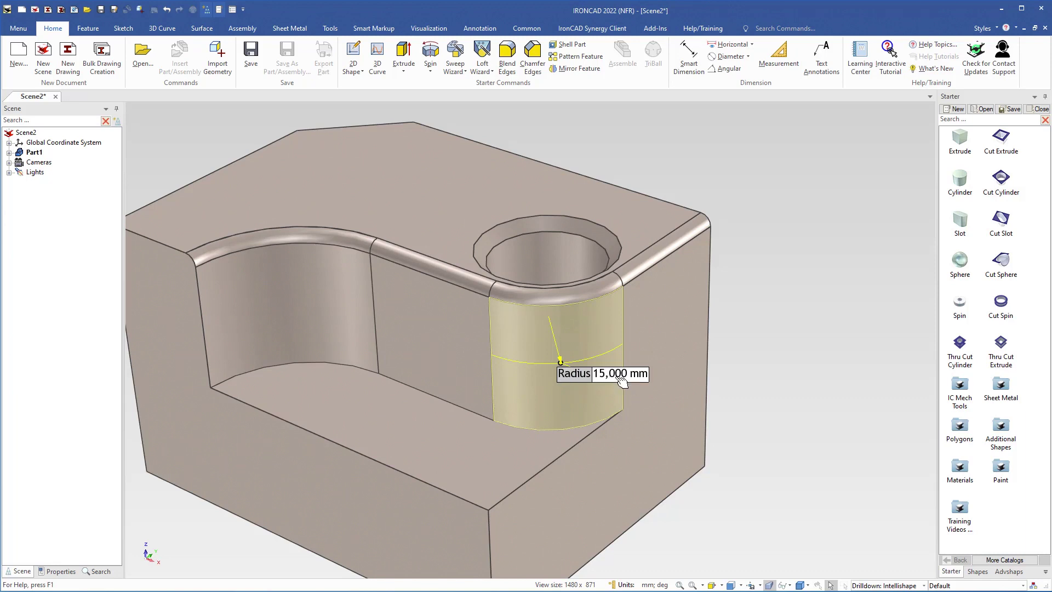
pyautogui.doubleClick(623, 375)
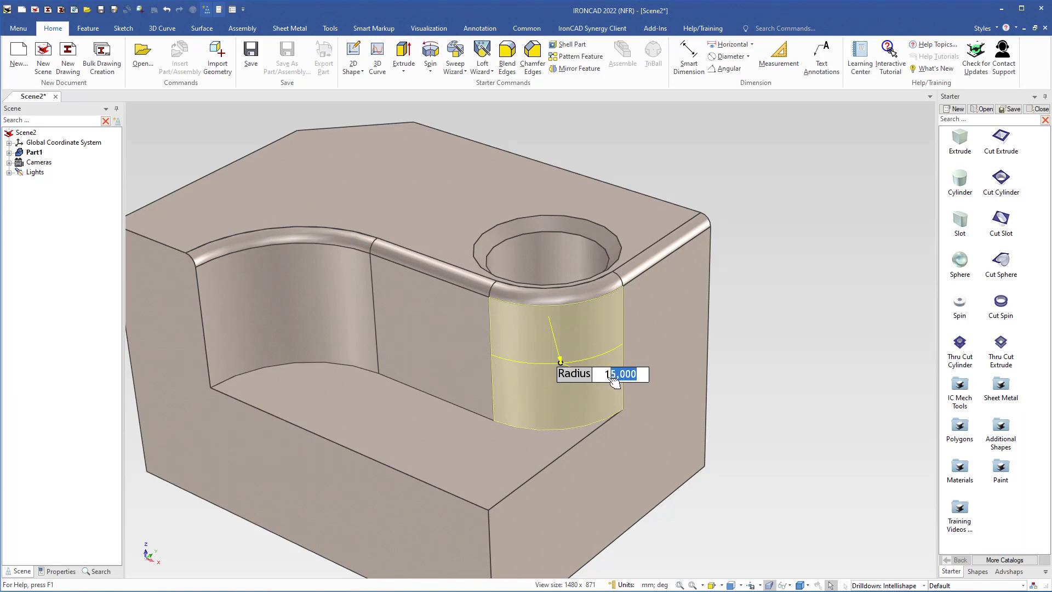
pyautogui.write('10')
pyautogui.press('Return')
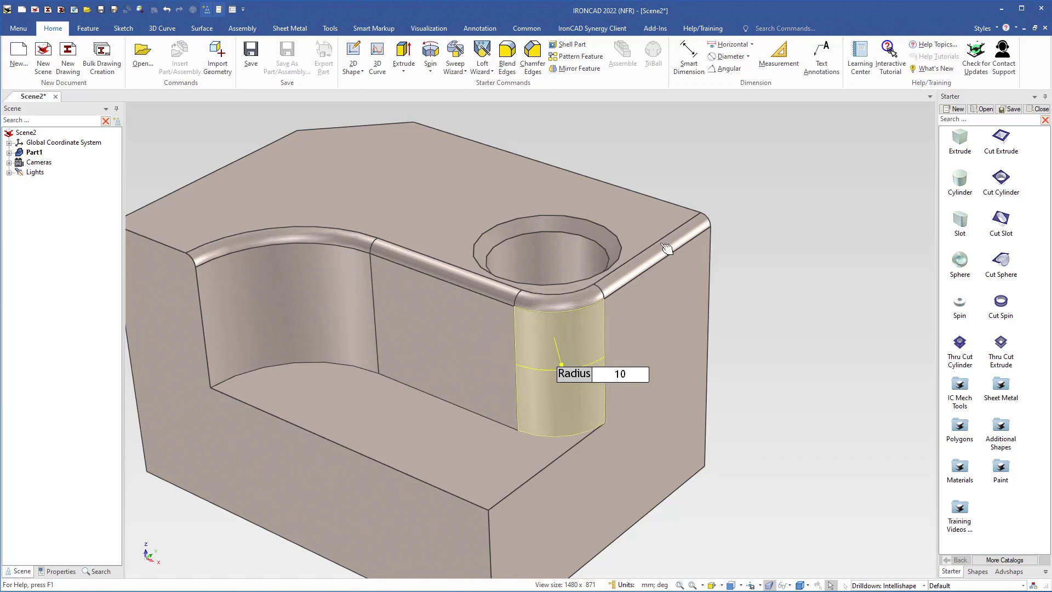
pyautogui.click(642, 266)
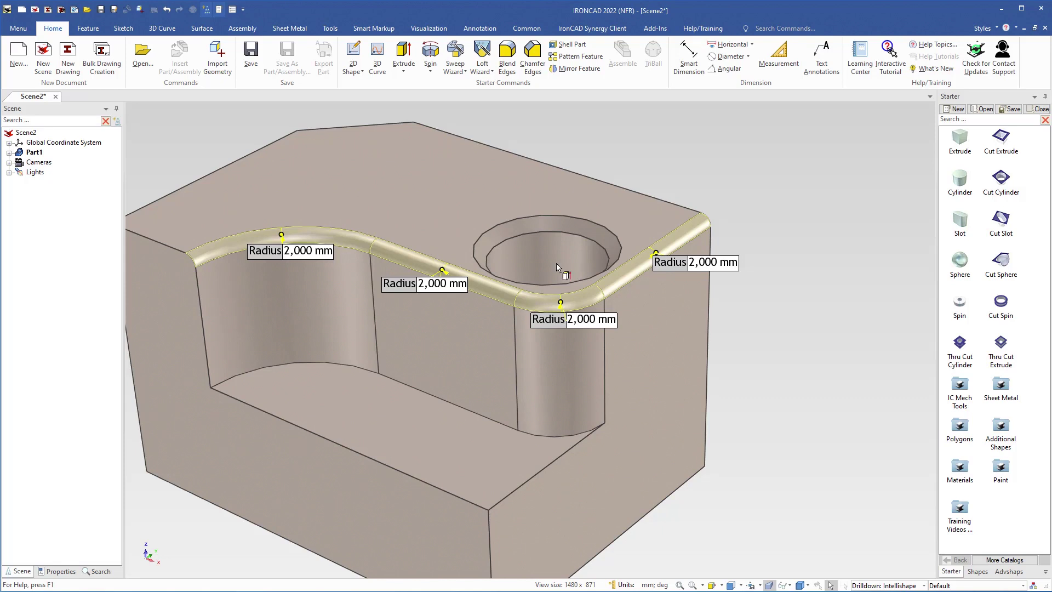
pyautogui.click(8, 154)
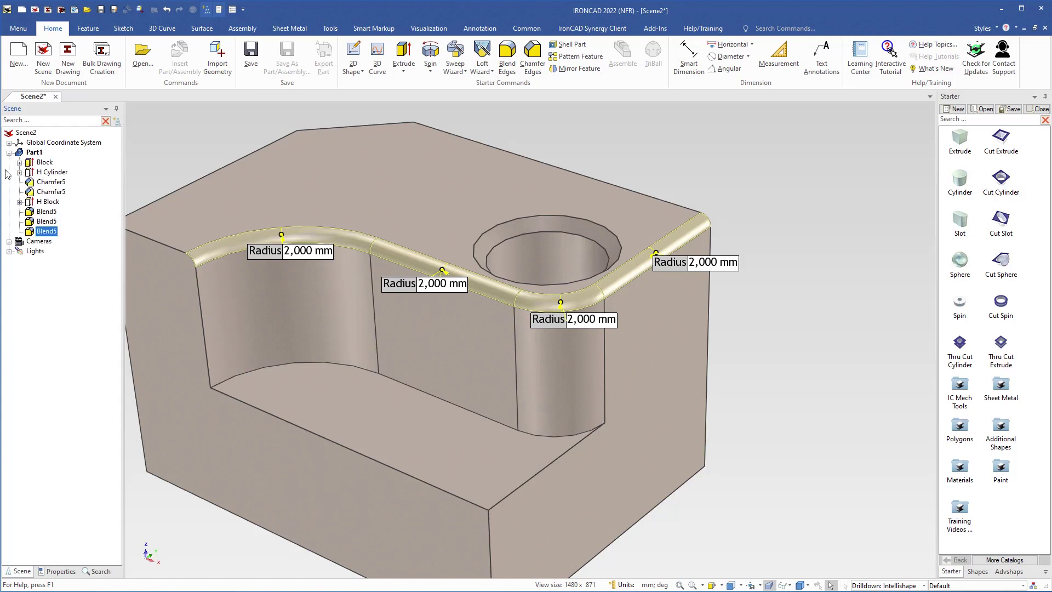
# Step: Edit Blend5's feature options to give the pocket's top-edge blend a 1 mm radius
pyautogui.rightClick(30, 237)
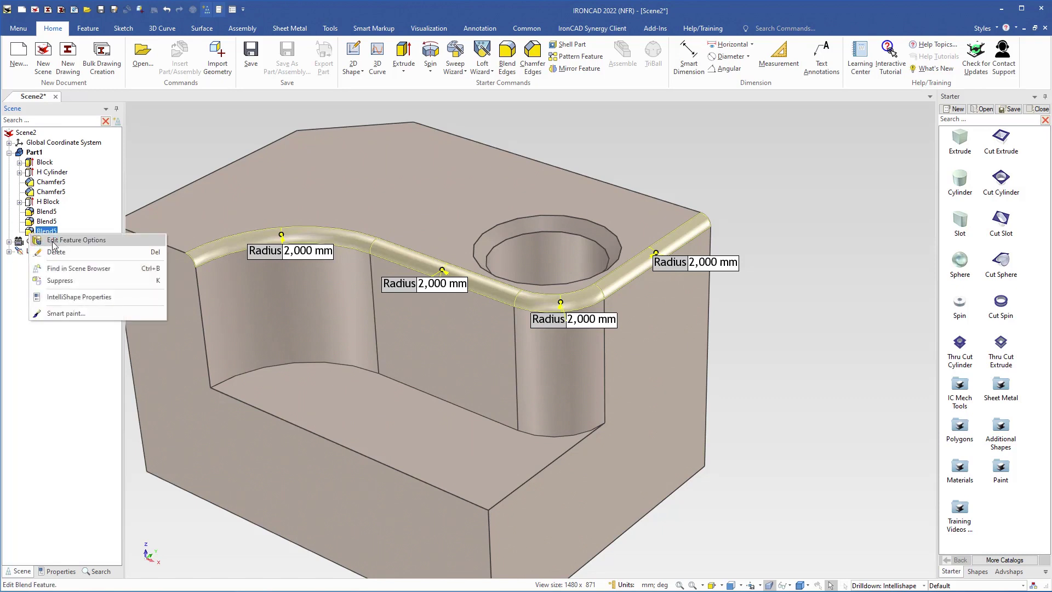
pyautogui.click(53, 240)
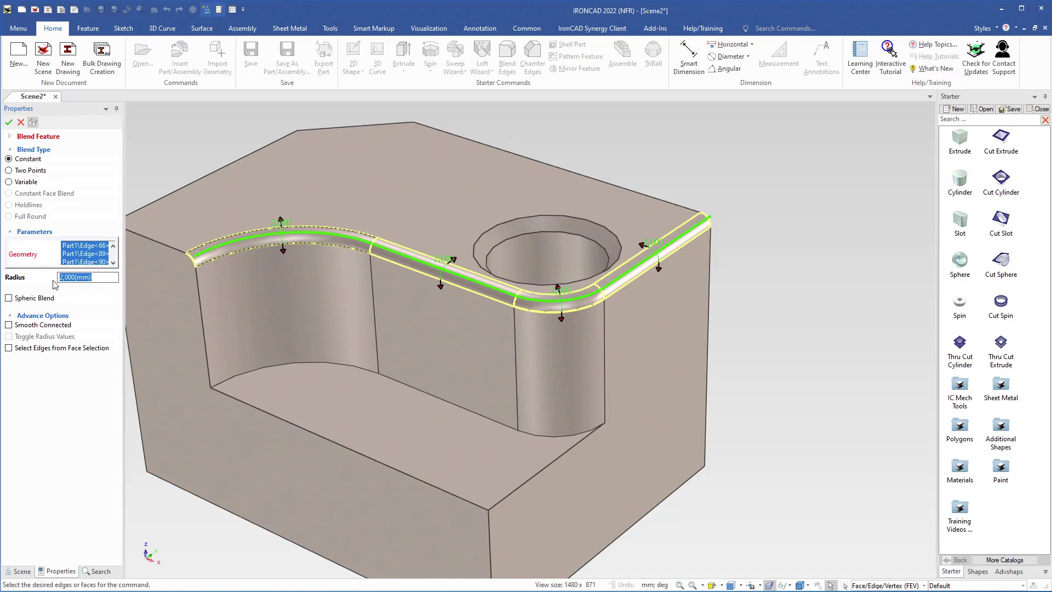
pyautogui.moveTo(36, 267); pyautogui.dragTo(36, 281)
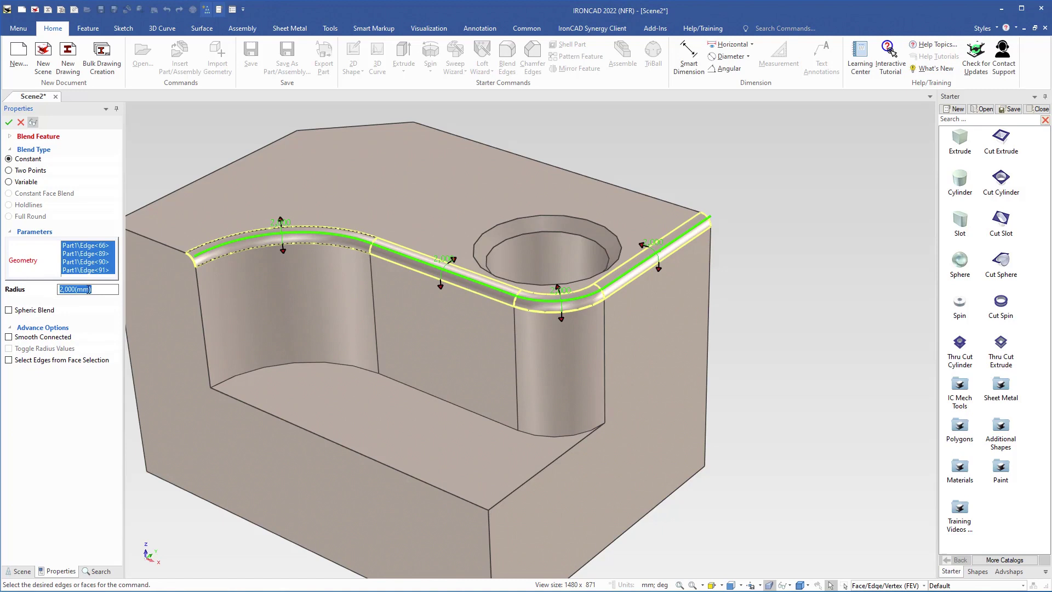
pyautogui.write('1')
pyautogui.press('Return')
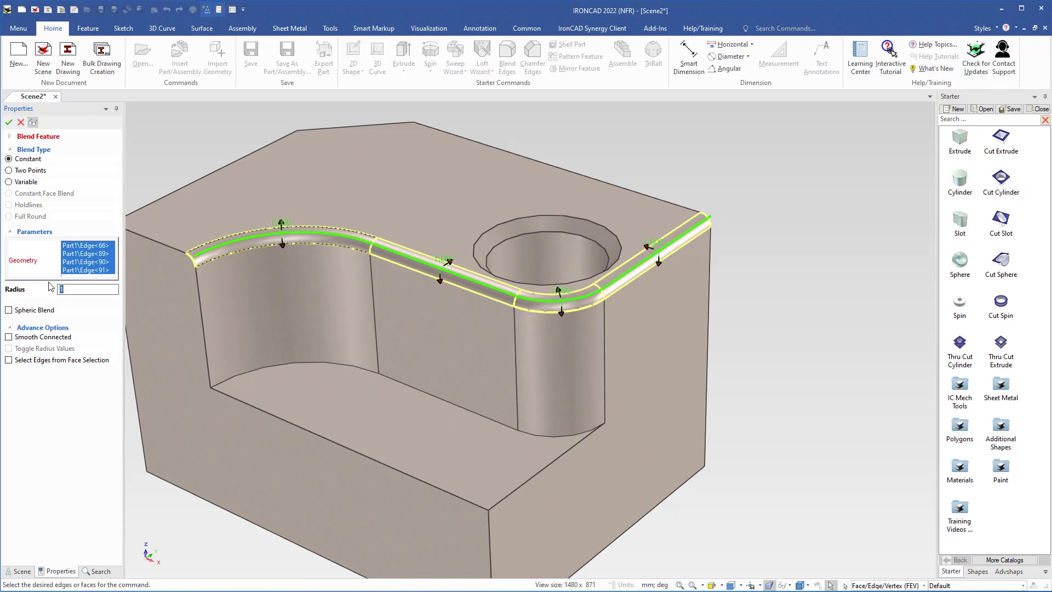
pyautogui.click(9, 121)
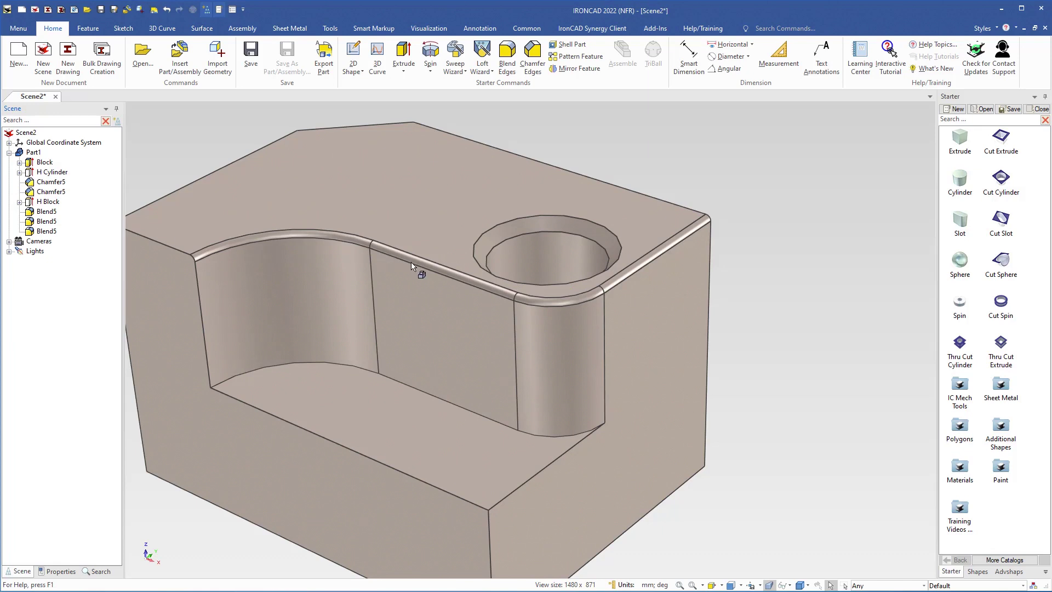
# Step: Change the hole chamfer's distance value from 2 to 1 mm
pyautogui.click(543, 225)
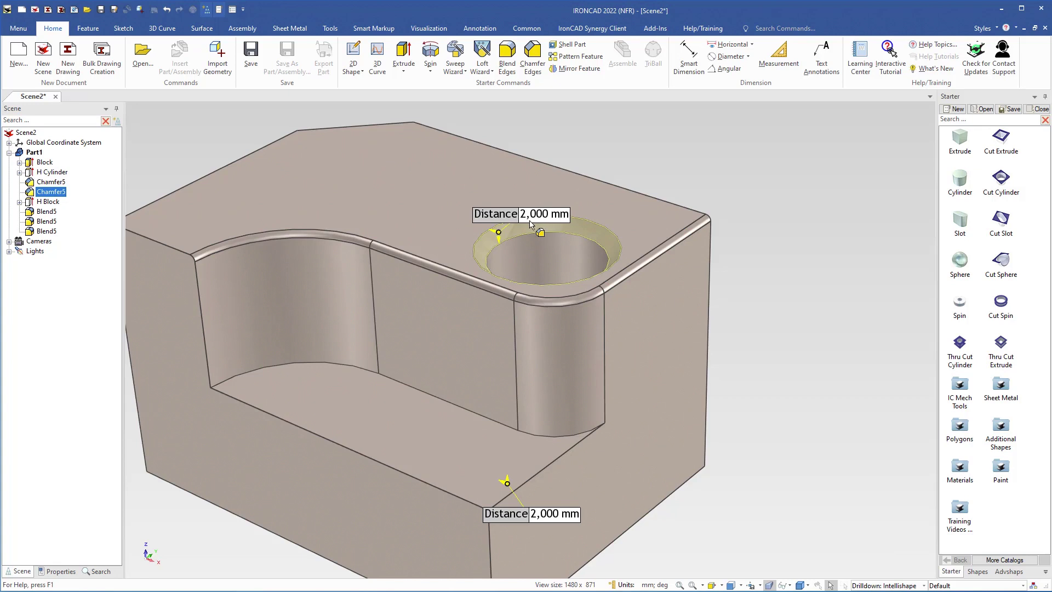
pyautogui.click(562, 219)
pyautogui.moveTo(563, 219); pyautogui.dragTo(517, 217)
pyautogui.write('1')
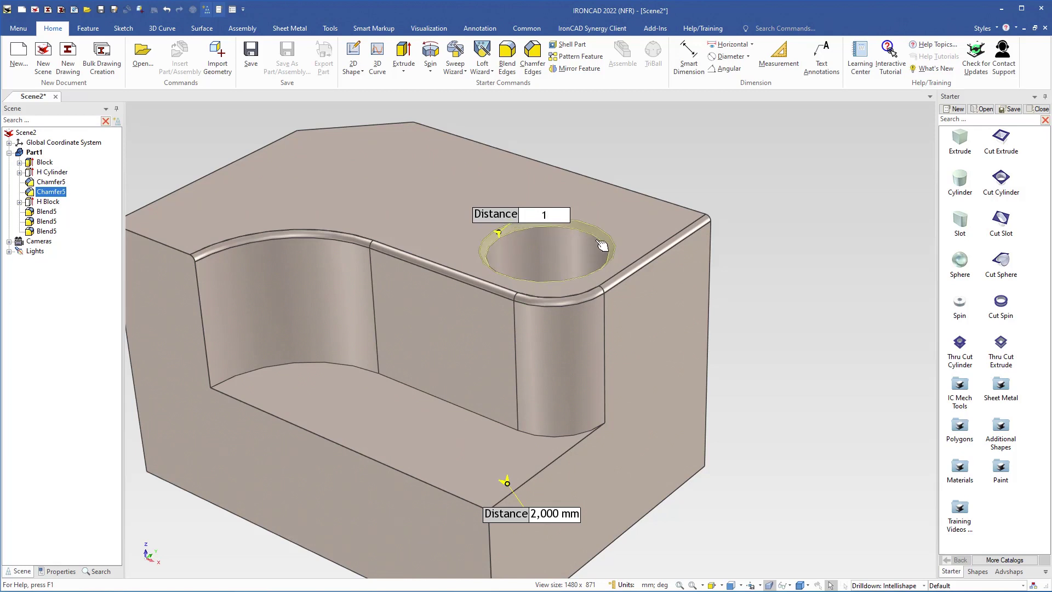
pyautogui.press('Return')
pyautogui.click(751, 433)
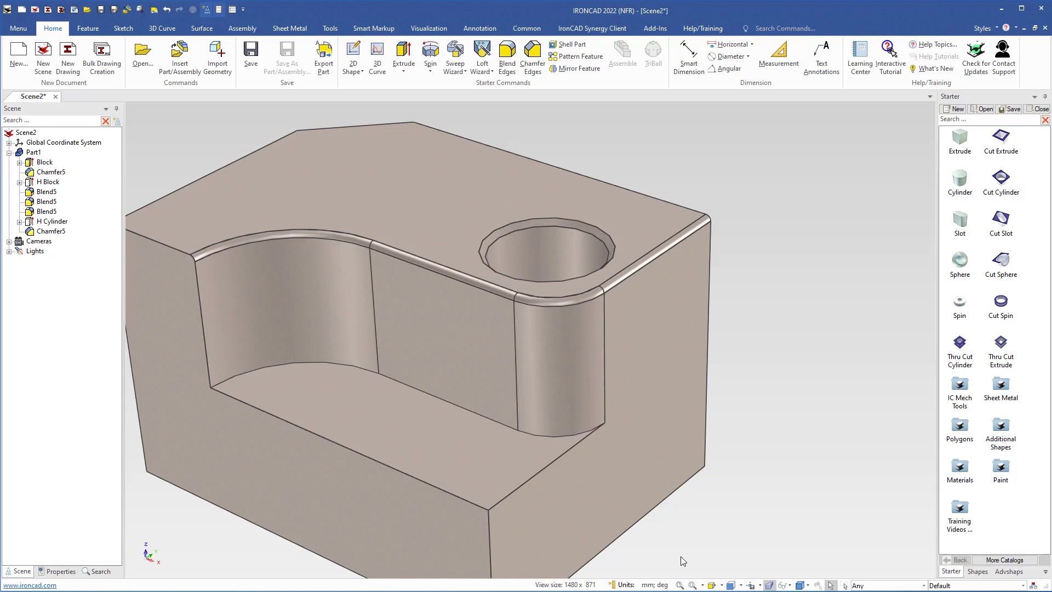
pyautogui.moveTo(679, 527); pyautogui.dragTo(629, 413, button='middle')
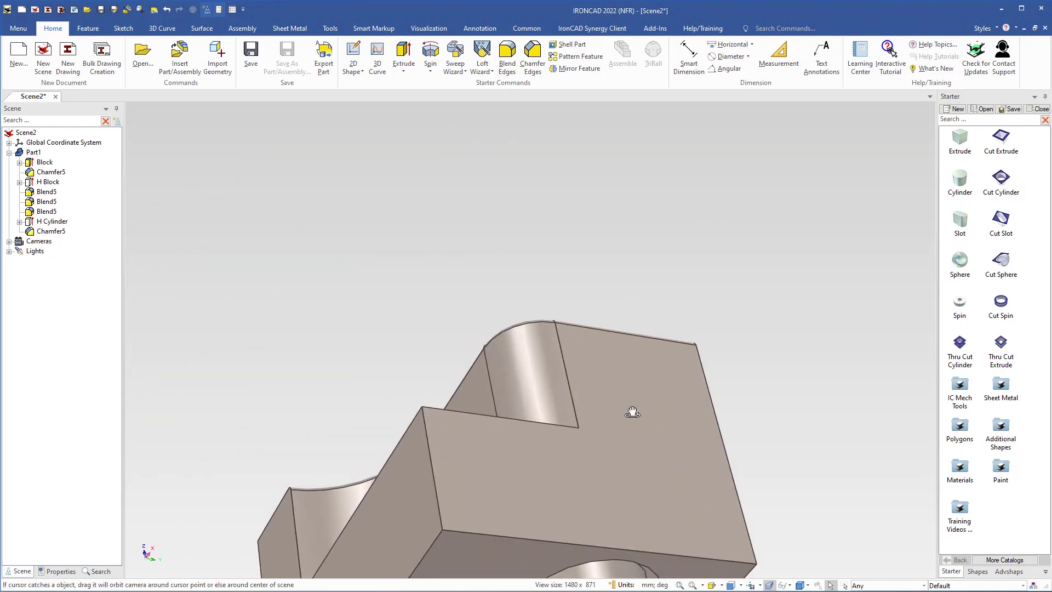
# Step: Inspect the finished part, fit it to the view, and close the Scene2 document
pyautogui.keyDown('shift'); pyautogui.moveTo(613, 198); pyautogui.dragTo(608, 359, button='middle'); pyautogui.keyUp('shift')
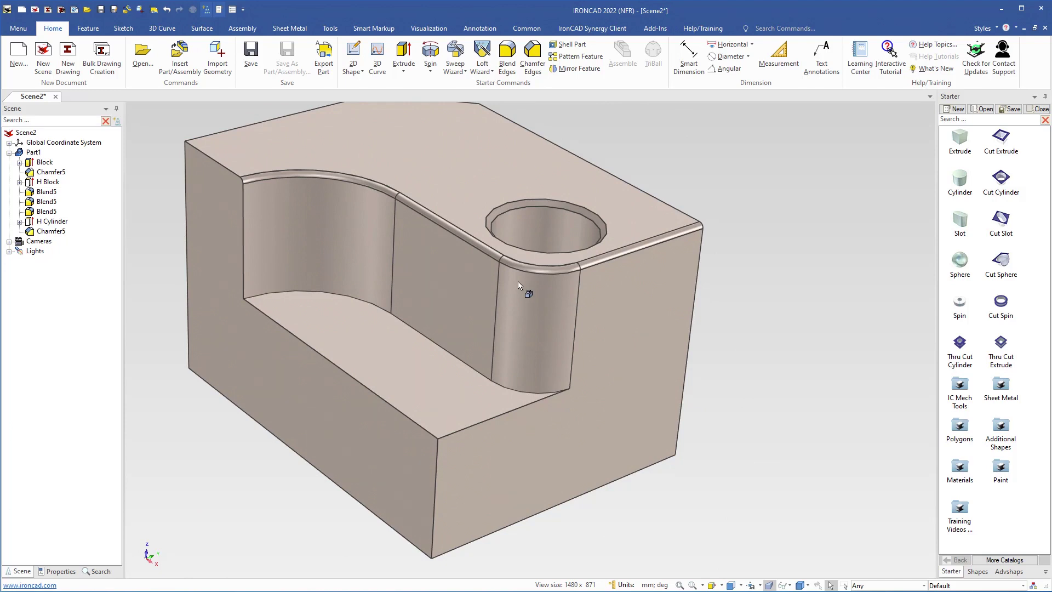
pyautogui.press('Left')
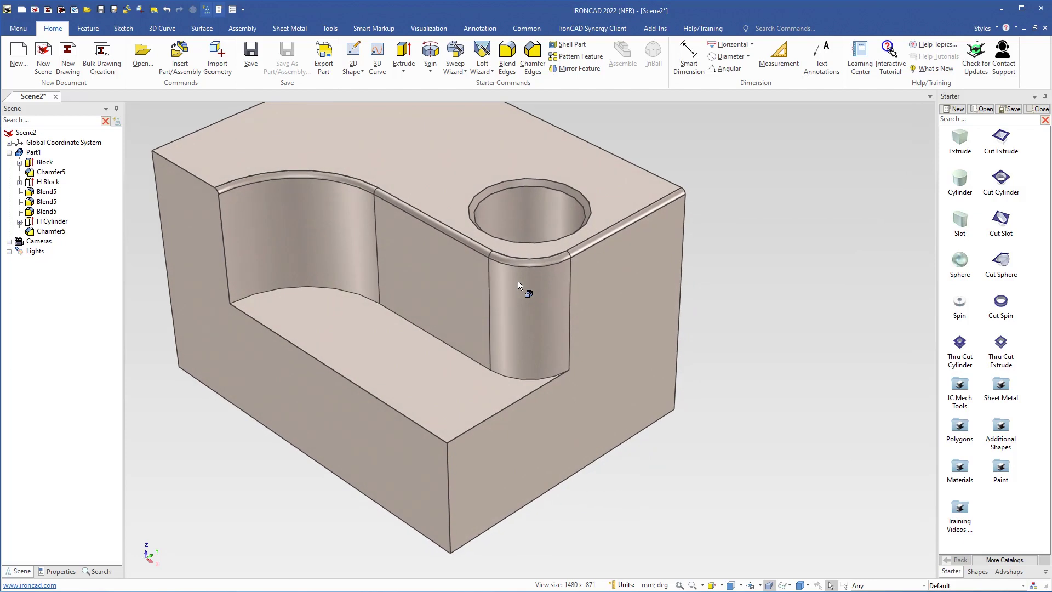
pyautogui.press('F6')
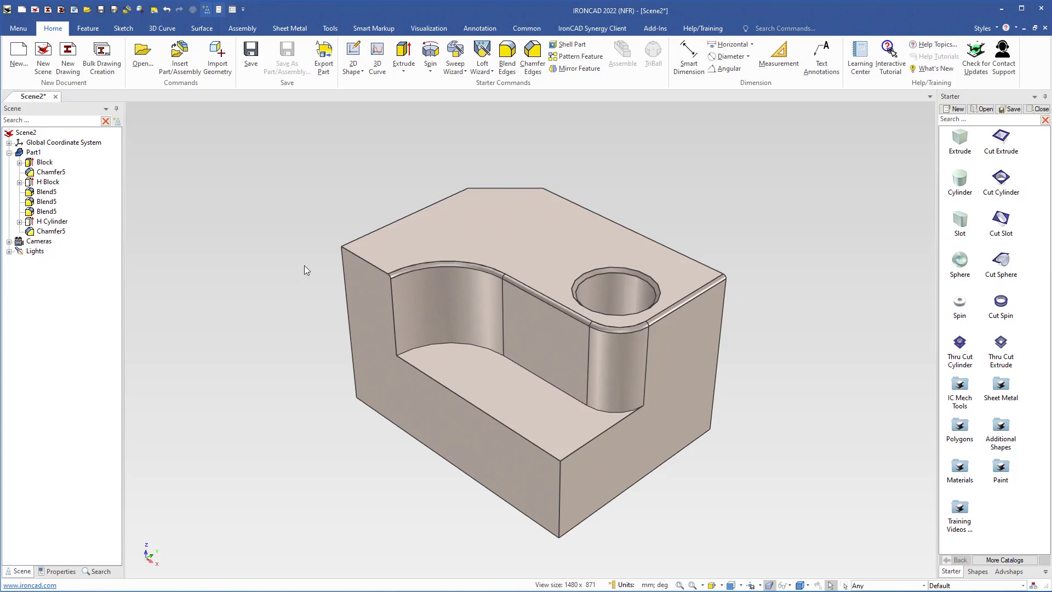
pyautogui.click(56, 96)
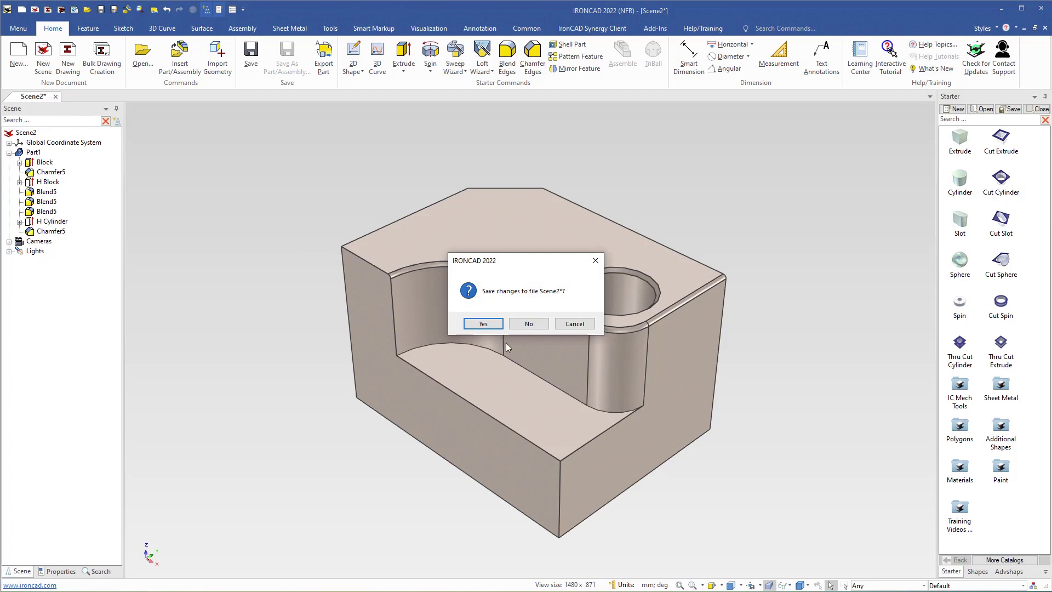